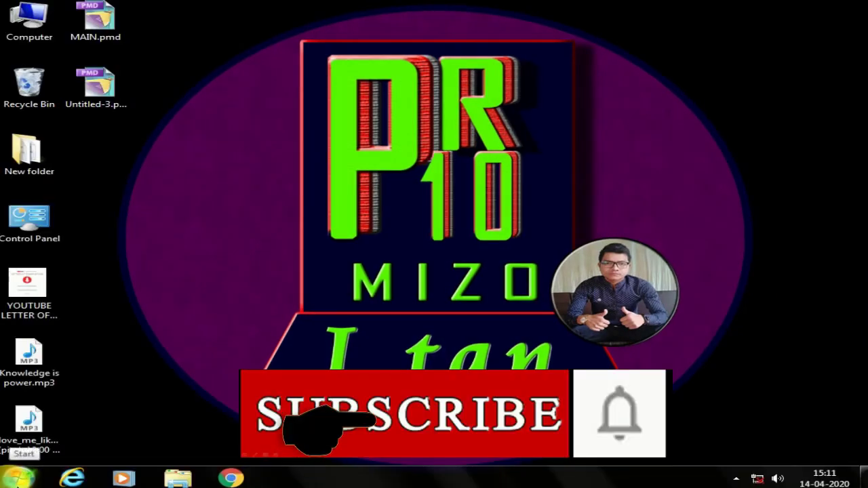
- Launch Microsoft Office Excel 2007 from the Start menu's Microsoft Office folder, opening a blank Book1
{"action": "left_click", "coordinate": [19, 477]}
{"action": "left_click", "coordinate": [75, 421]}
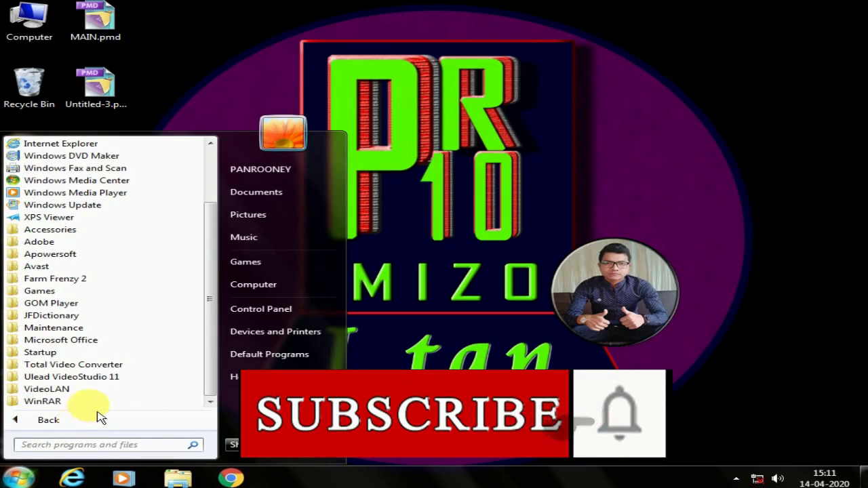
{"action": "left_click", "coordinate": [78, 340]}
{"action": "left_click", "coordinate": [120, 367]}
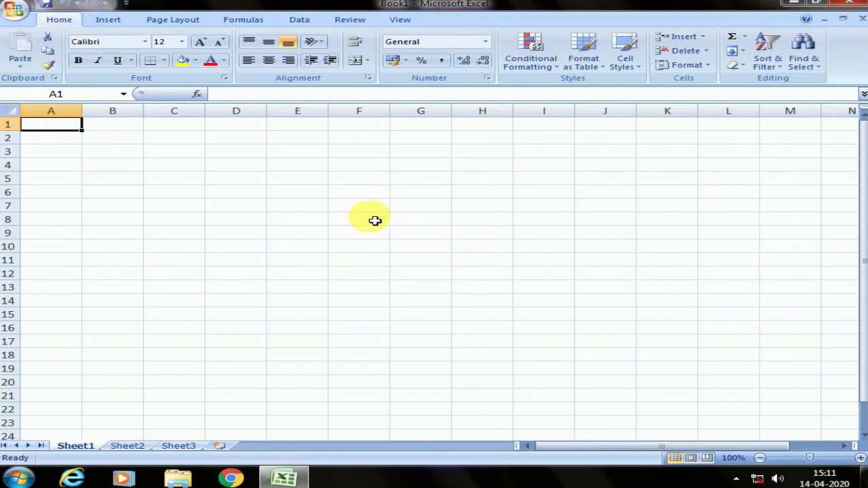
- Select the range A1:H14 on Sheet1 as the block for the table
{"action": "left_click", "coordinate": [221, 192]}
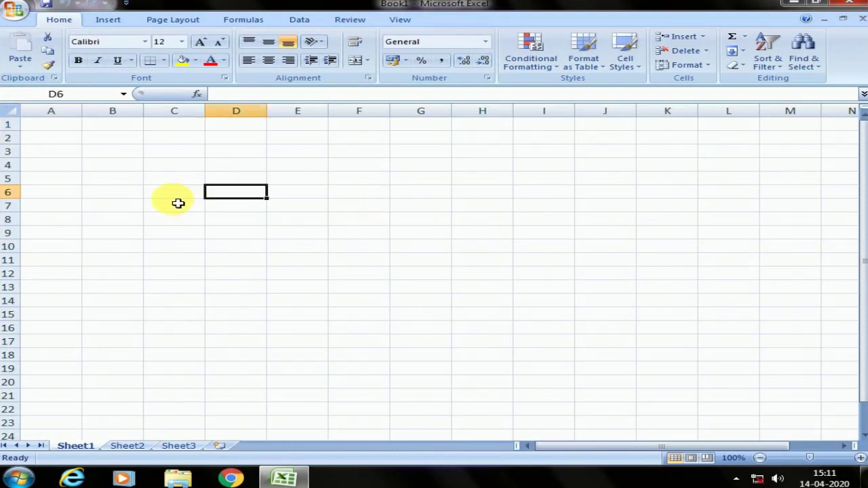
{"action": "left_click", "coordinate": [139, 192]}
{"action": "left_click", "coordinate": [121, 154]}
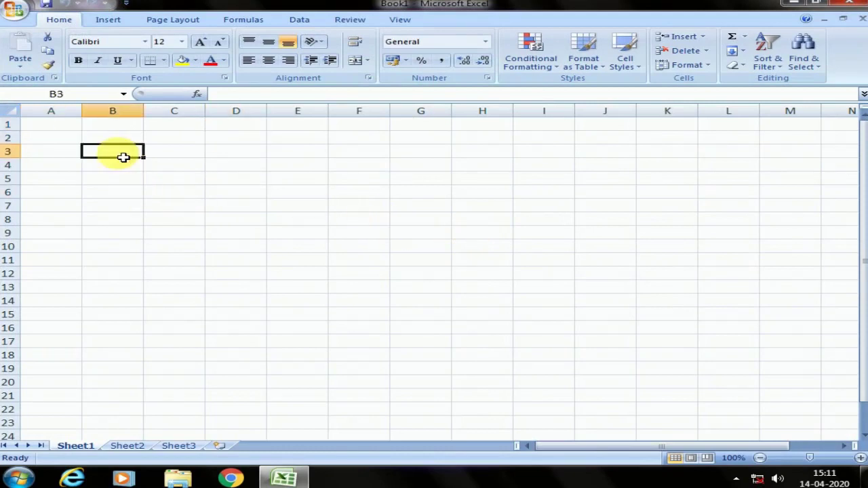
{"action": "left_click", "coordinate": [137, 192]}
{"action": "left_click", "coordinate": [129, 156]}
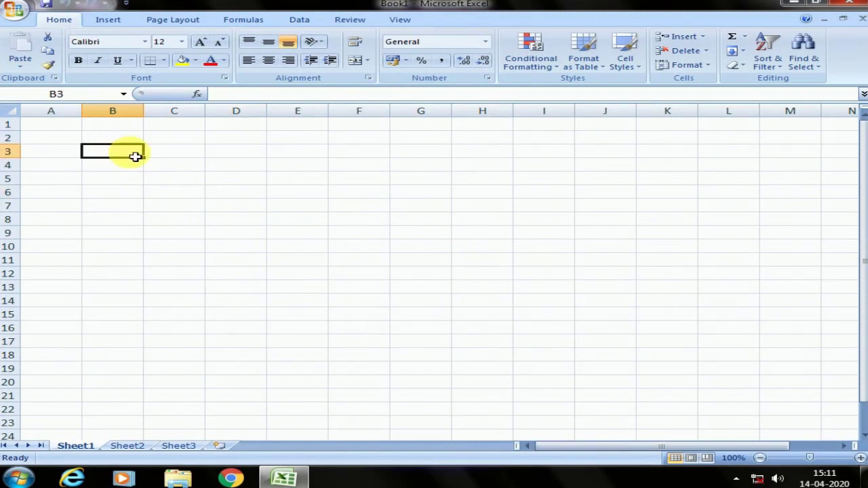
{"action": "key", "text": "Down"}
{"action": "key", "text": "Down"}
{"action": "key", "text": "Down"}
{"action": "key", "text": "Right"}
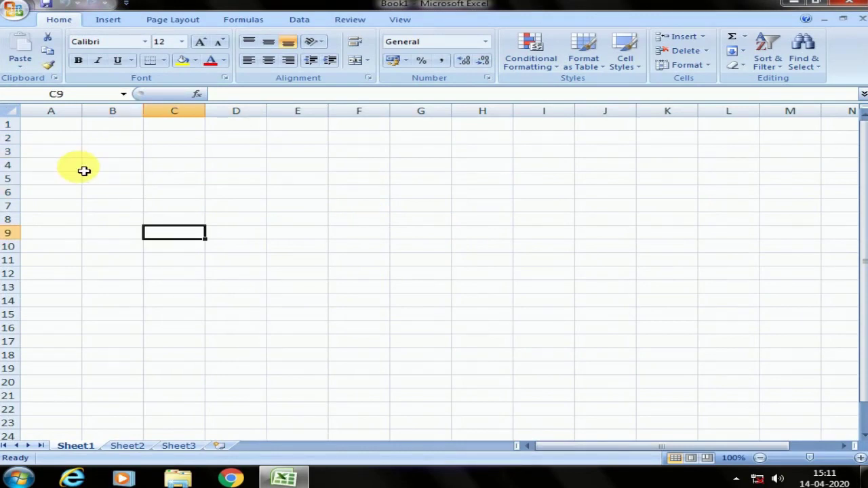
{"action": "left_click_drag", "start_coordinate": [55, 124], "coordinate": [478, 305]}
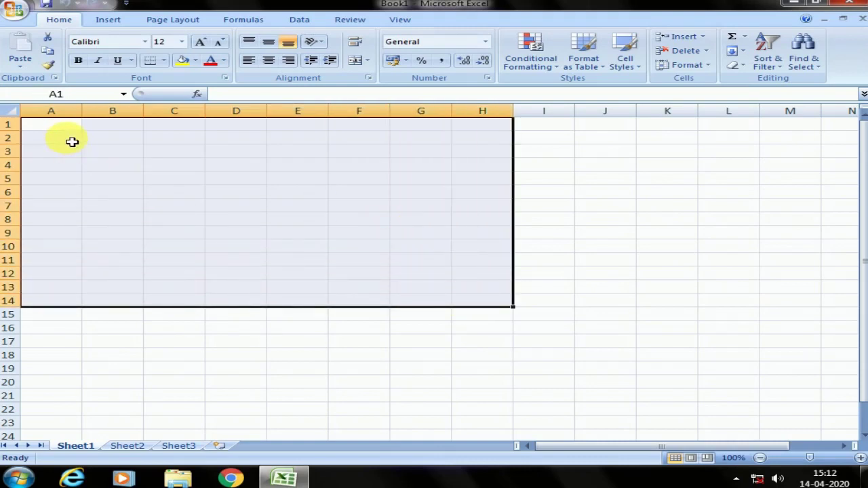
- Apply All Borders to A1:H14 and deselect it to check the full grid
{"action": "left_click", "coordinate": [164, 61]}
{"action": "left_click", "coordinate": [178, 164]}
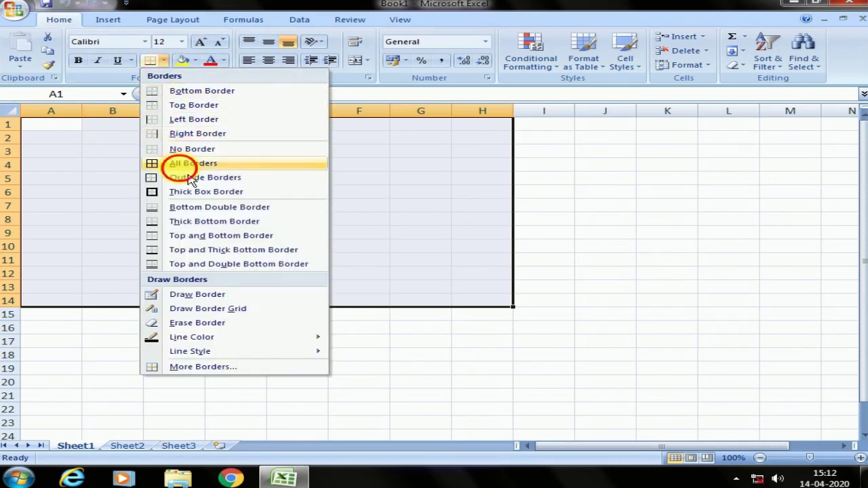
{"action": "left_click", "coordinate": [262, 209]}
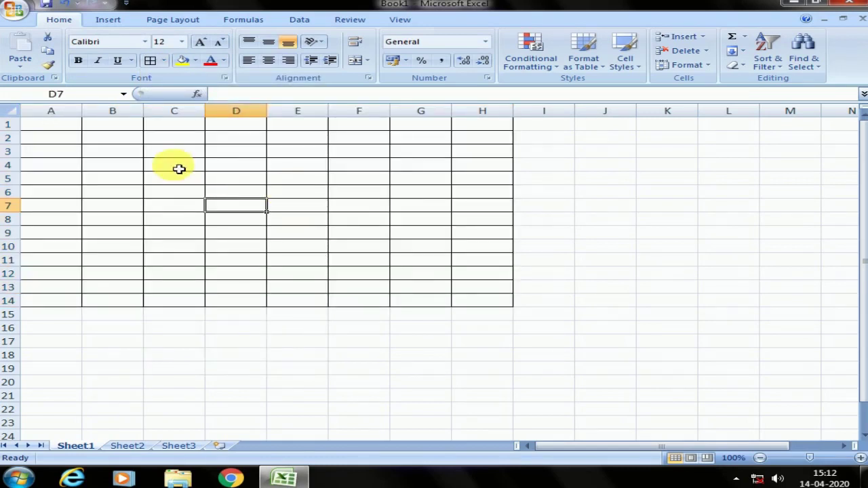
{"action": "left_click", "coordinate": [67, 129]}
{"action": "left_click_drag", "start_coordinate": [59, 129], "coordinate": [490, 307]}
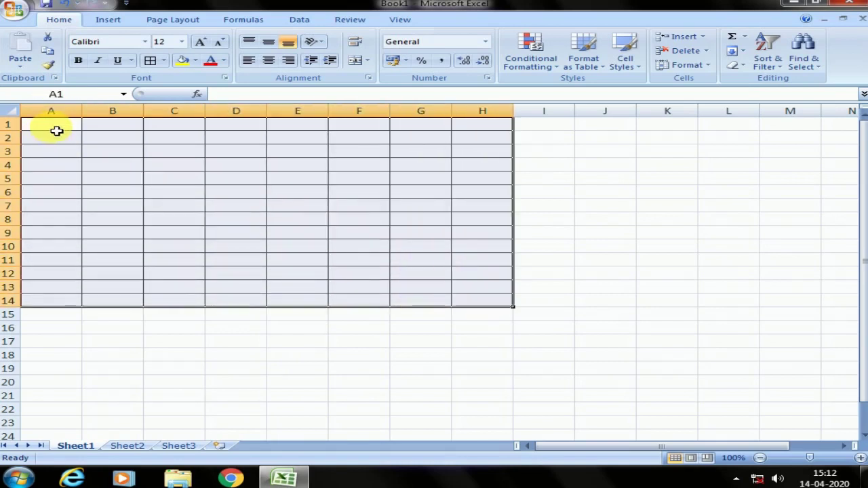
{"action": "left_click", "coordinate": [95, 128]}
{"action": "left_click", "coordinate": [74, 129]}
- Widen column A to 15.25 and make row 1 taller to hold a header
{"action": "left_click_drag", "start_coordinate": [90, 116], "coordinate": [103, 116]}
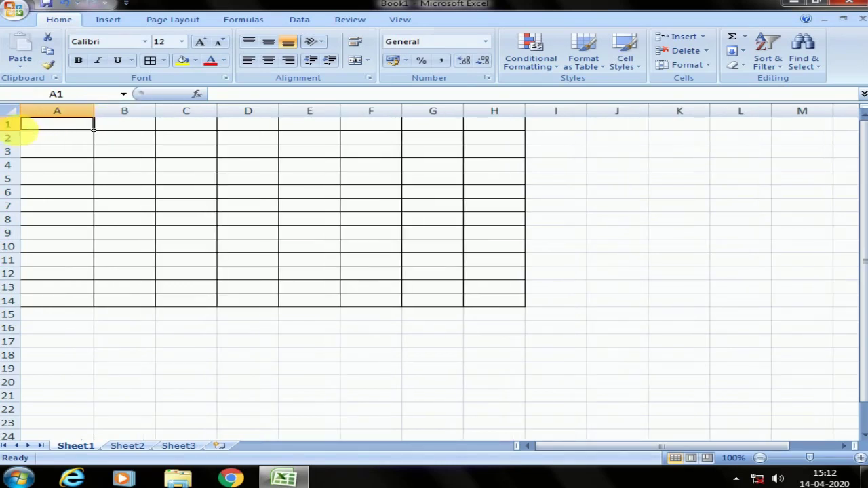
{"action": "left_click_drag", "start_coordinate": [20, 137], "coordinate": [20, 157]}
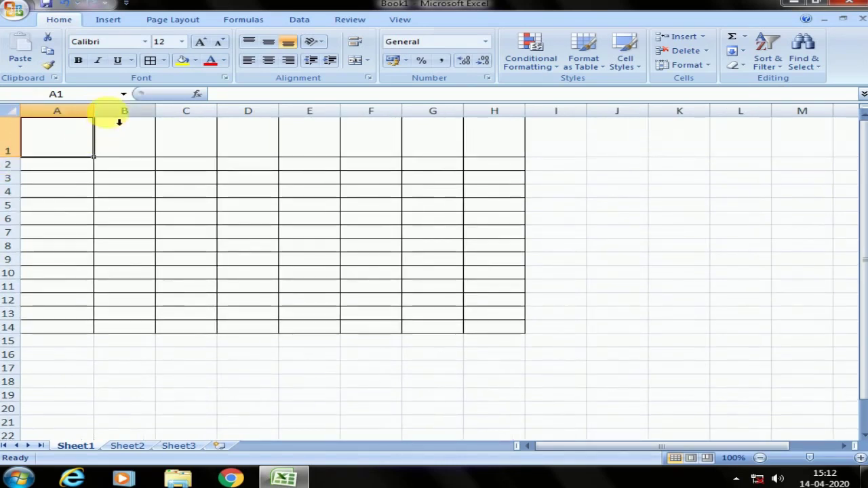
{"action": "left_click_drag", "start_coordinate": [95, 114], "coordinate": [158, 114]}
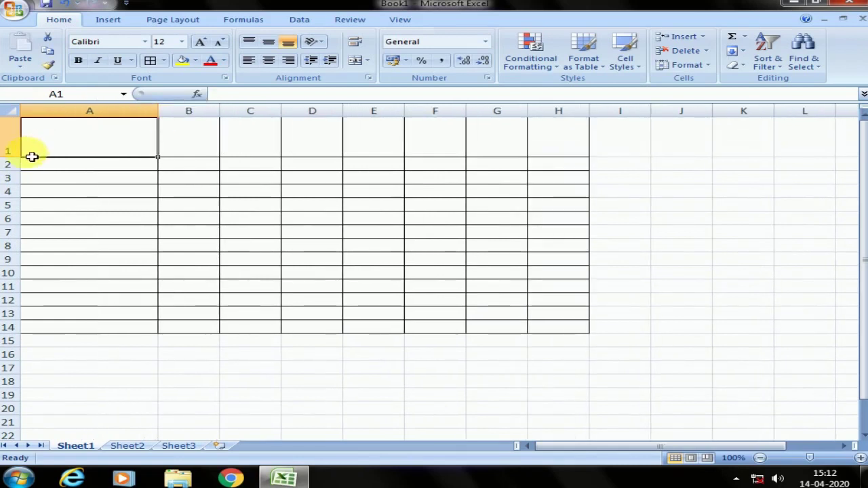
{"action": "left_click_drag", "start_coordinate": [17, 161], "coordinate": [16, 148]}
{"action": "left_click_drag", "start_coordinate": [158, 112], "coordinate": [129, 114]}
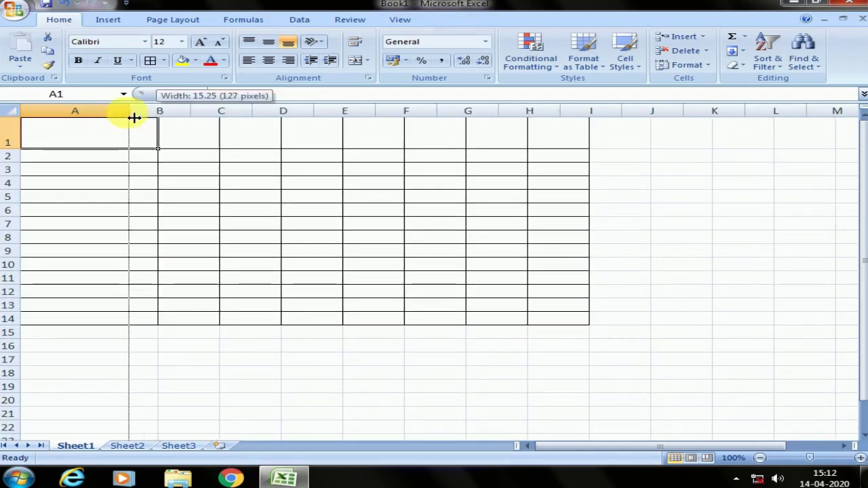
{"action": "left_click_drag", "start_coordinate": [12, 157], "coordinate": [12, 152]}
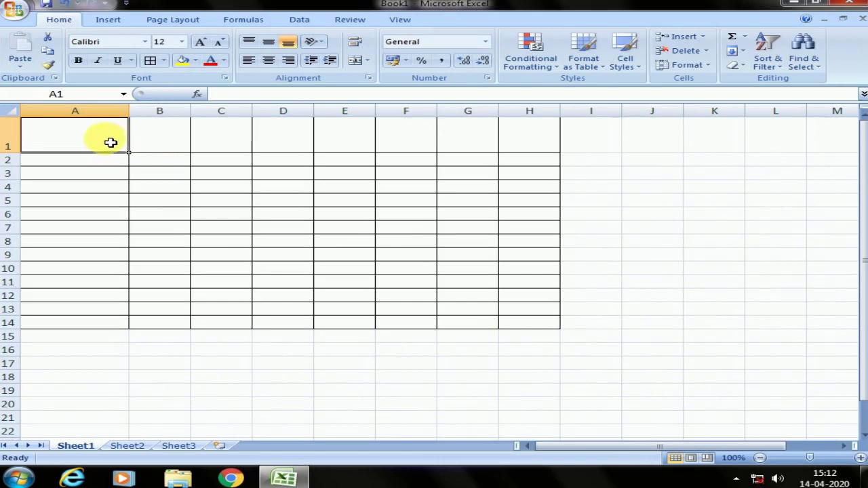
{"action": "left_click_drag", "start_coordinate": [110, 141], "coordinate": [520, 144]}
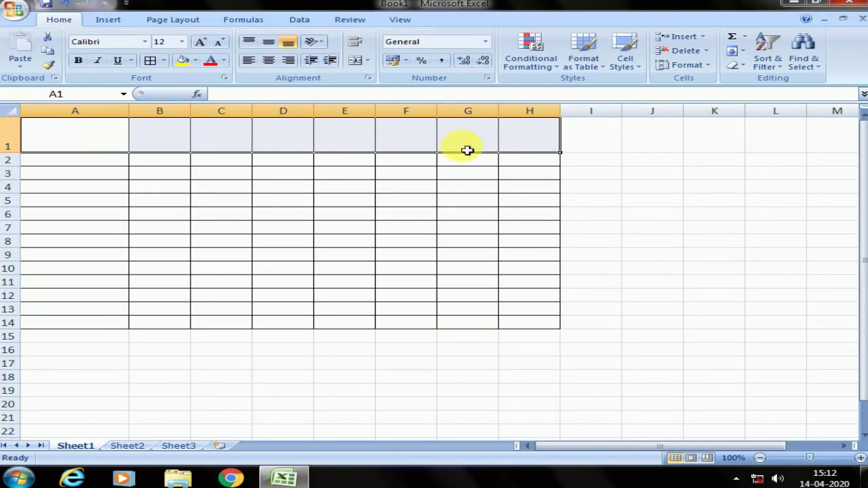
- Merge A1:H1 into one header cell with Merge Across, after undoing a Merge & Center
{"action": "left_click", "coordinate": [367, 61]}
{"action": "left_click", "coordinate": [403, 76]}
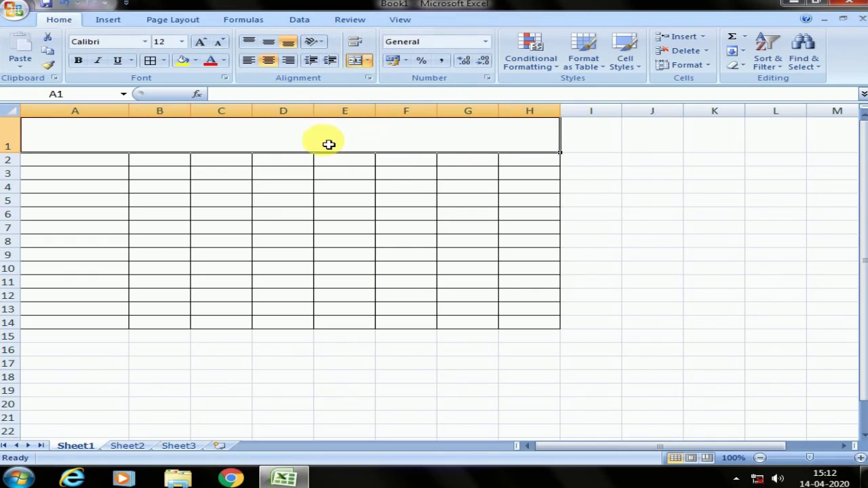
{"action": "key", "text": "ctrl+z"}
{"action": "left_click", "coordinate": [368, 62]}
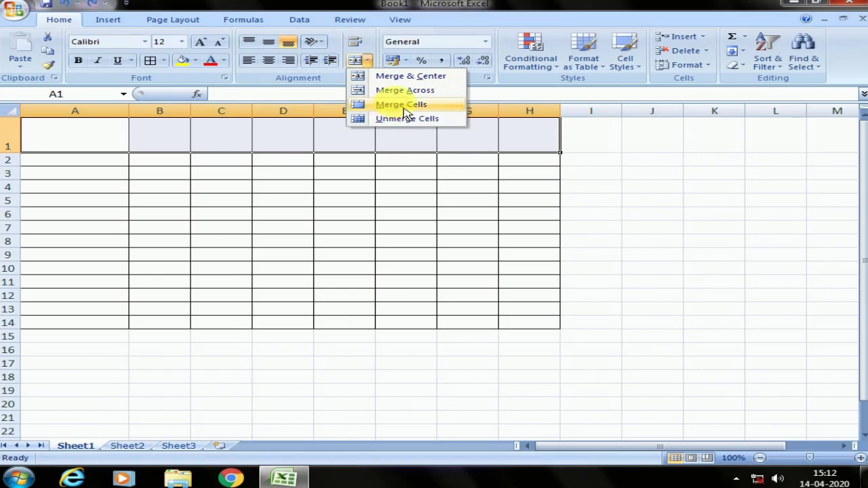
{"action": "left_click", "coordinate": [390, 90]}
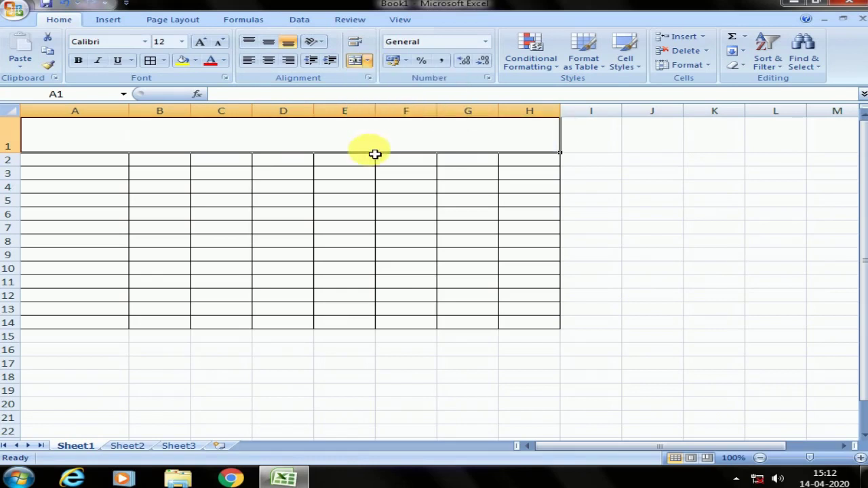
{"action": "left_click_drag", "start_coordinate": [99, 165], "coordinate": [150, 167]}
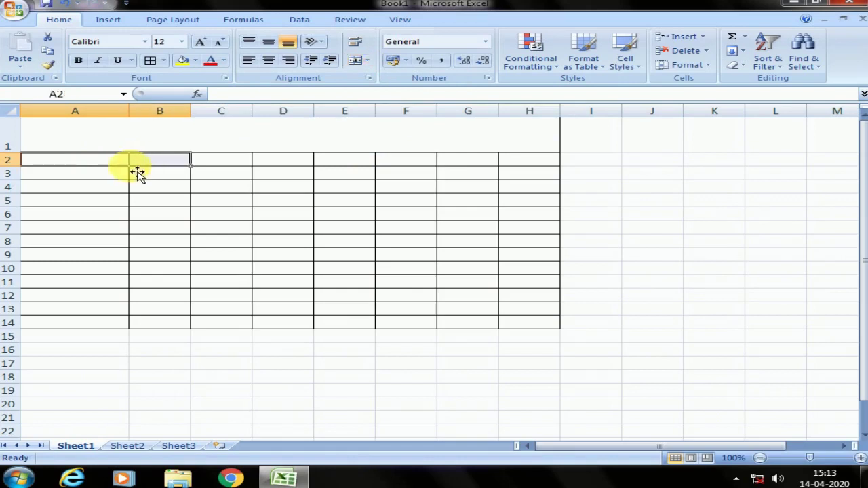
- Merge & Center A2:B2, then Merge Across A3:B14 to join columns A and B per row
{"action": "left_click", "coordinate": [367, 60]}
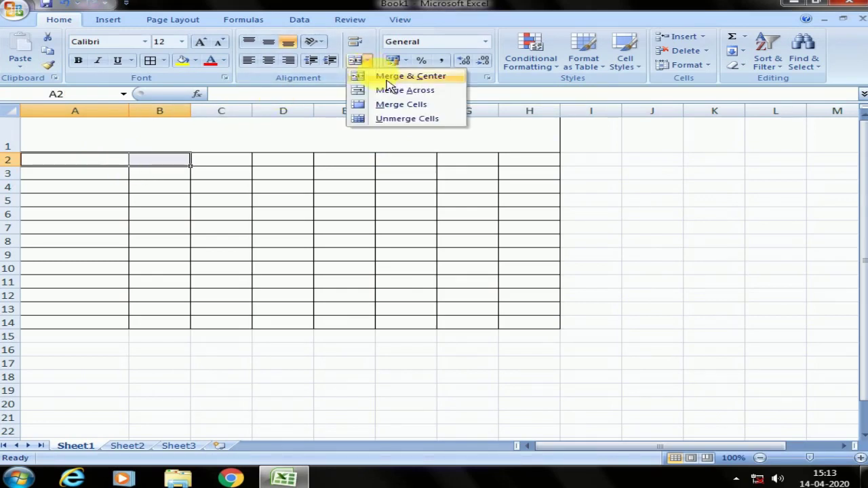
{"action": "left_click", "coordinate": [390, 78]}
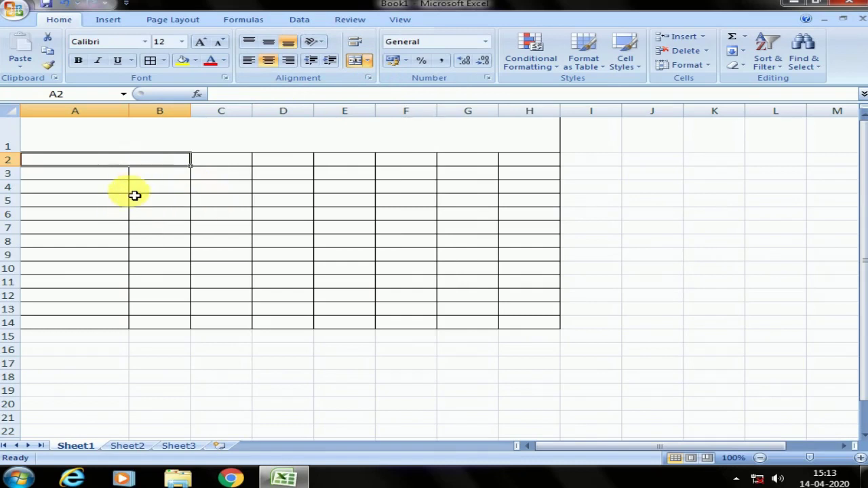
{"action": "left_click_drag", "start_coordinate": [69, 180], "coordinate": [189, 325]}
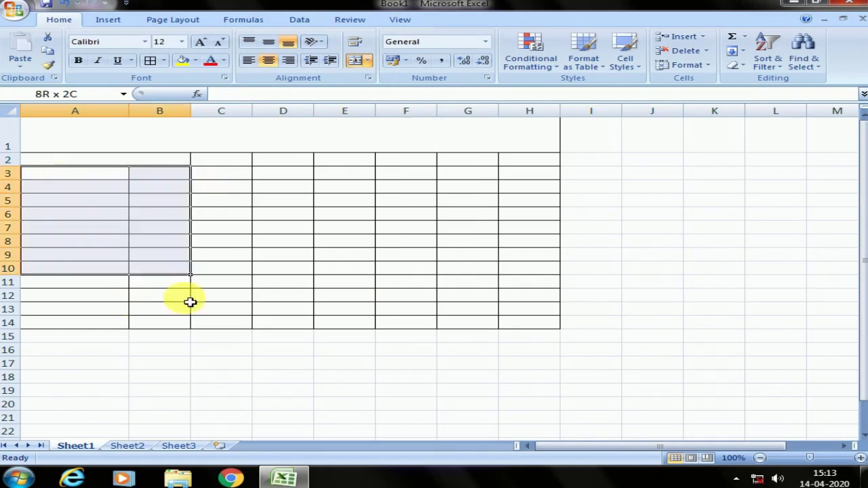
{"action": "left_click", "coordinate": [367, 60]}
{"action": "left_click", "coordinate": [393, 88]}
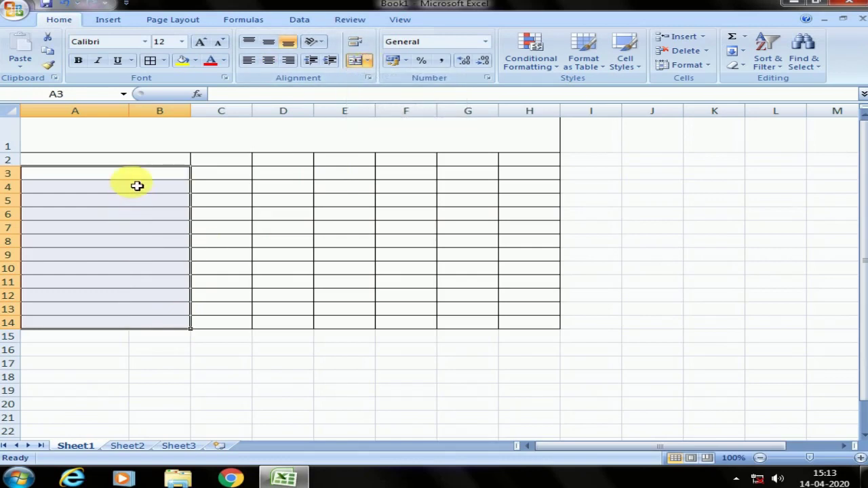
{"action": "left_click_drag", "start_coordinate": [219, 175], "coordinate": [538, 319]}
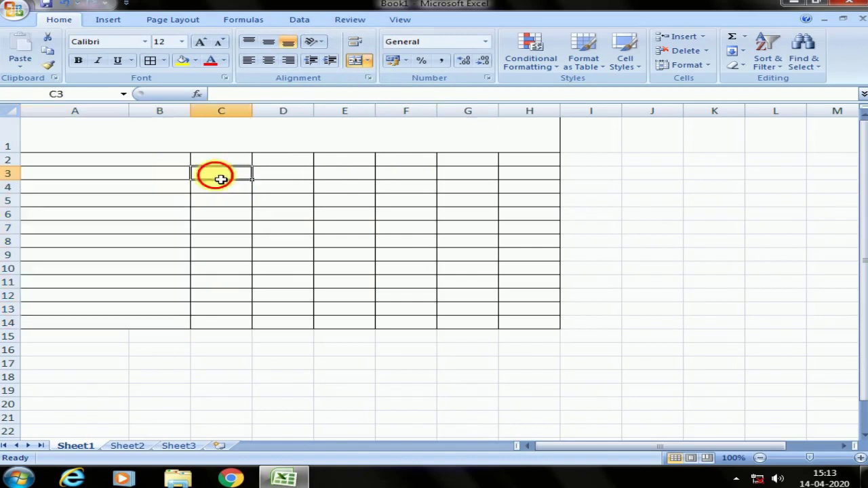
{"action": "left_click", "coordinate": [367, 61]}
{"action": "left_click", "coordinate": [413, 83]}
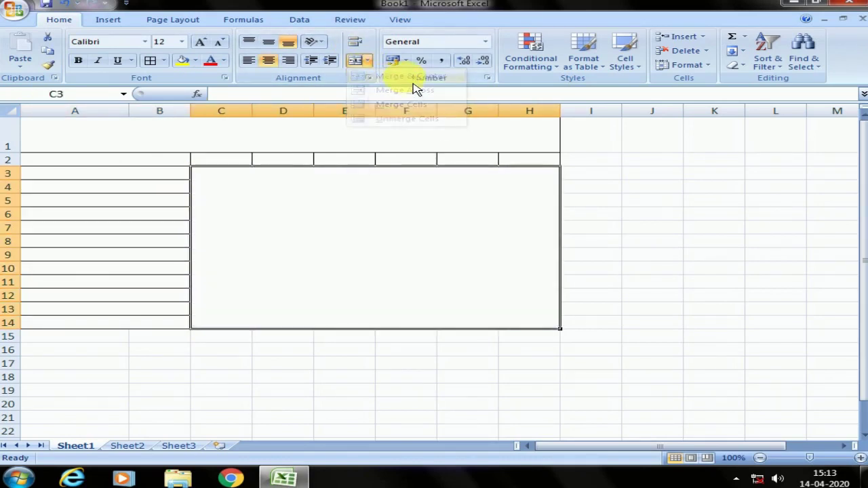
{"action": "double_click", "coordinate": [374, 241]}
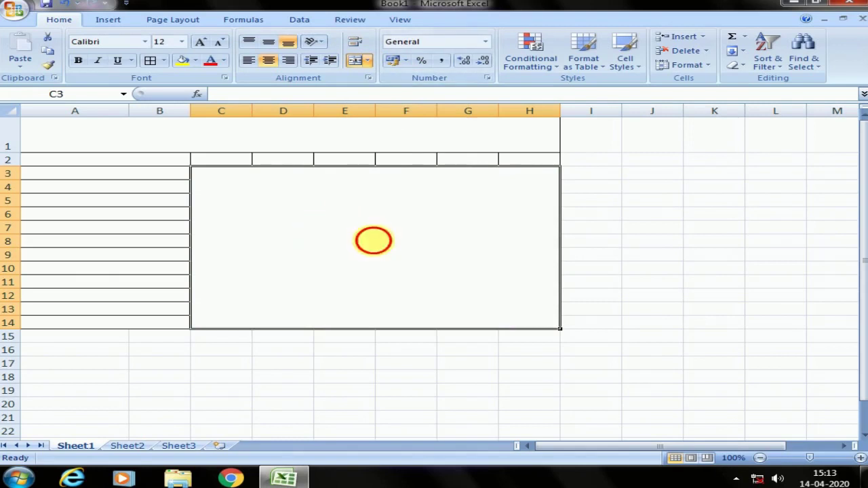
{"action": "left_click", "coordinate": [182, 213]}
{"action": "left_click", "coordinate": [346, 225]}
{"action": "left_click", "coordinate": [367, 61]}
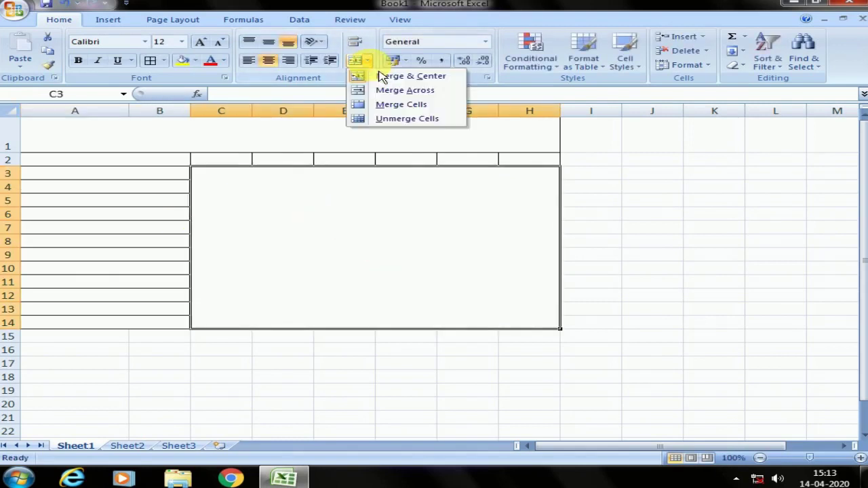
{"action": "left_click", "coordinate": [407, 120]}
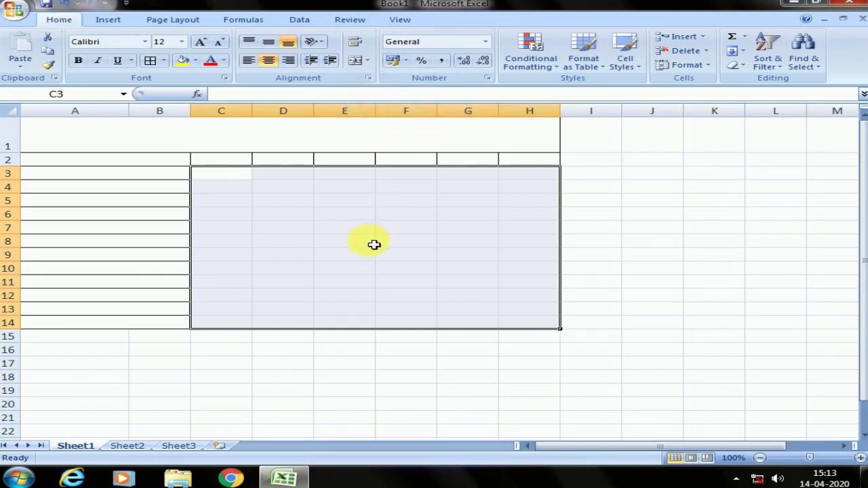
{"action": "left_click", "coordinate": [369, 243]}
{"action": "left_click_drag", "start_coordinate": [228, 175], "coordinate": [520, 319]}
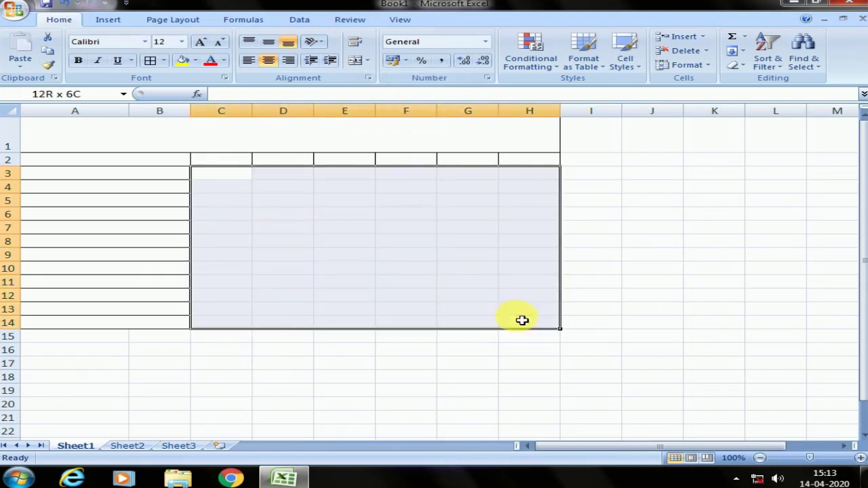
{"action": "left_click", "coordinate": [339, 258]}
{"action": "left_click", "coordinate": [590, 264]}
{"action": "left_click", "coordinate": [343, 230]}
{"action": "left_click", "coordinate": [19, 12]}
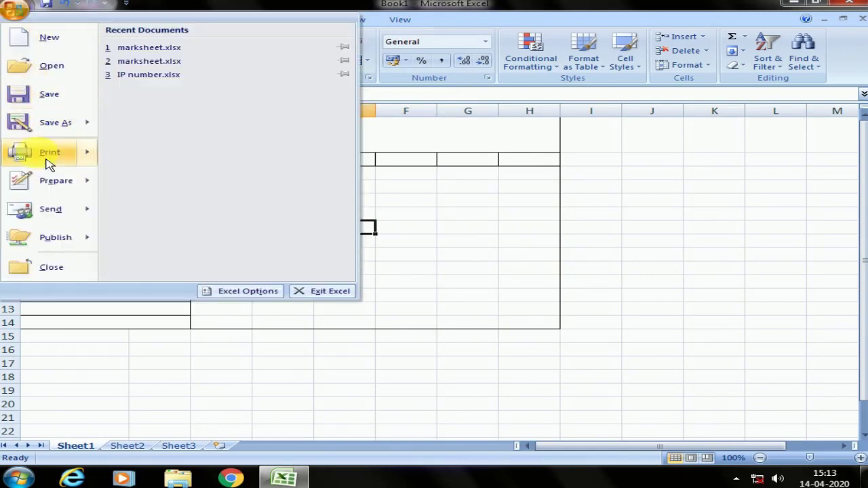
{"action": "left_click", "coordinate": [209, 136]}
{"action": "left_click", "coordinate": [465, 214]}
{"action": "left_click", "coordinate": [465, 215]}
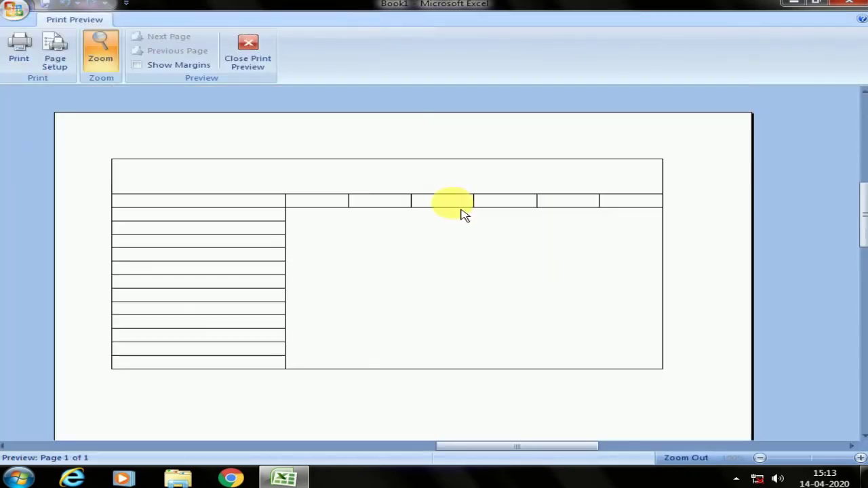
{"action": "left_click", "coordinate": [248, 53]}
{"action": "left_click_drag", "start_coordinate": [221, 173], "coordinate": [526, 324]}
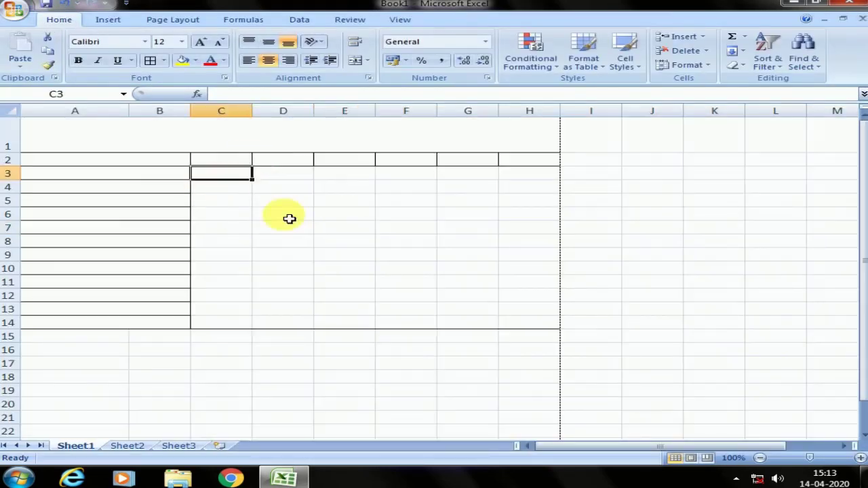
- Apply All Borders to C3:H14 to restore its inner cell lines
{"action": "left_click", "coordinate": [164, 61]}
{"action": "left_click", "coordinate": [194, 164]}
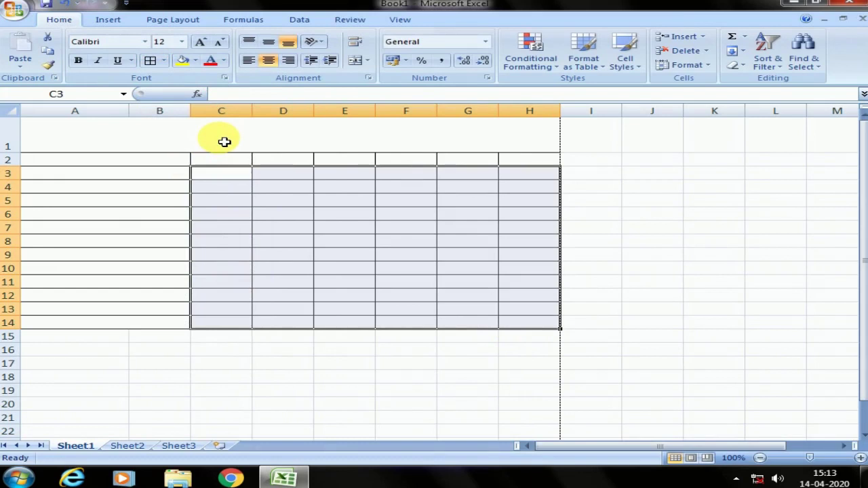
{"action": "left_click", "coordinate": [258, 189]}
{"action": "mouse_move", "coordinate": [227, 173]}
{"action": "left_mouse_down"}
{"action": "mouse_move", "coordinate": [408, 245]}
{"action": "mouse_move", "coordinate": [528, 329]}
{"action": "left_mouse_up"}
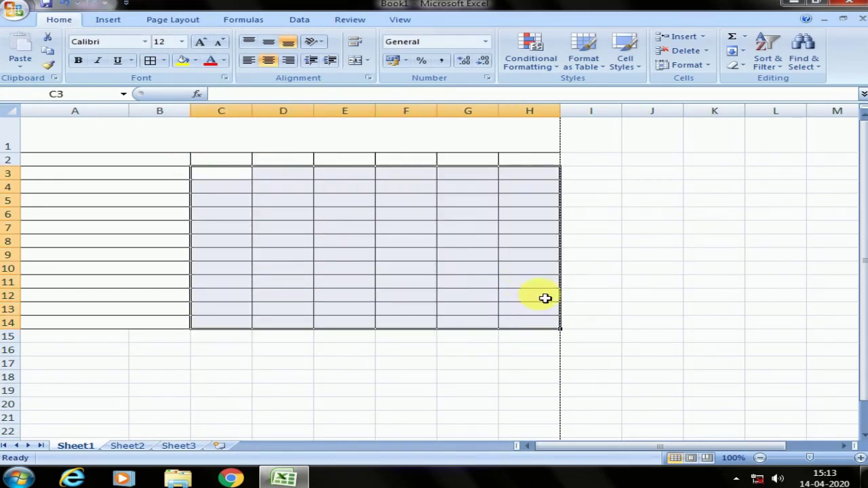
{"action": "left_click", "coordinate": [279, 212]}
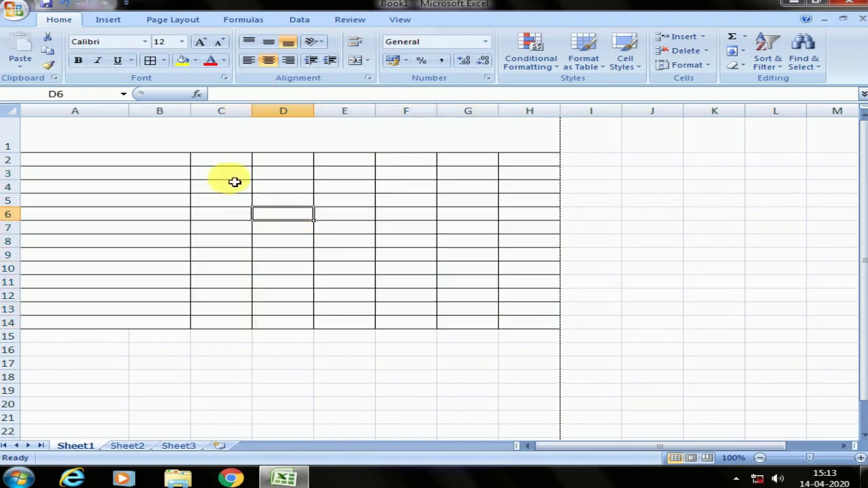
{"action": "left_click_drag", "start_coordinate": [232, 175], "coordinate": [526, 190]}
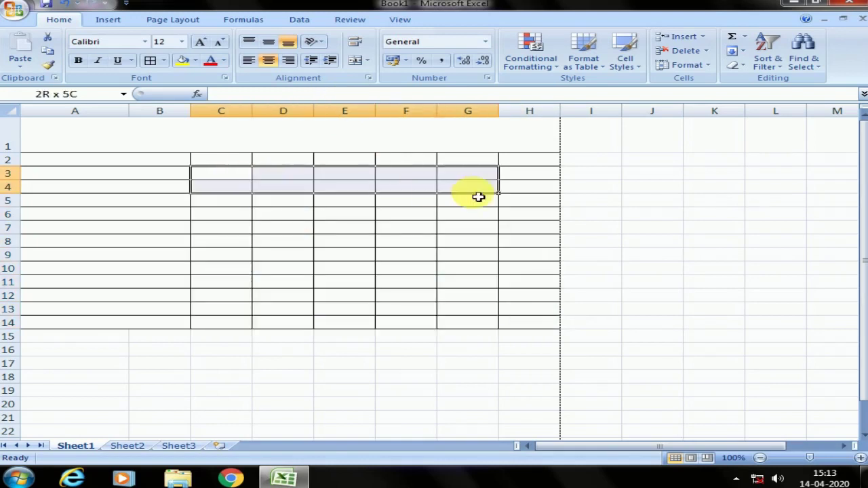
{"action": "left_click", "coordinate": [367, 60]}
{"action": "left_click", "coordinate": [403, 76]}
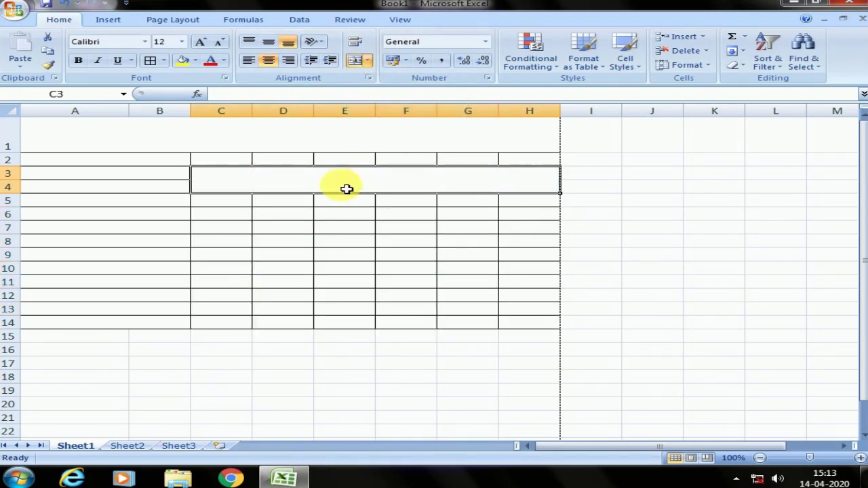
{"action": "left_click", "coordinate": [366, 61]}
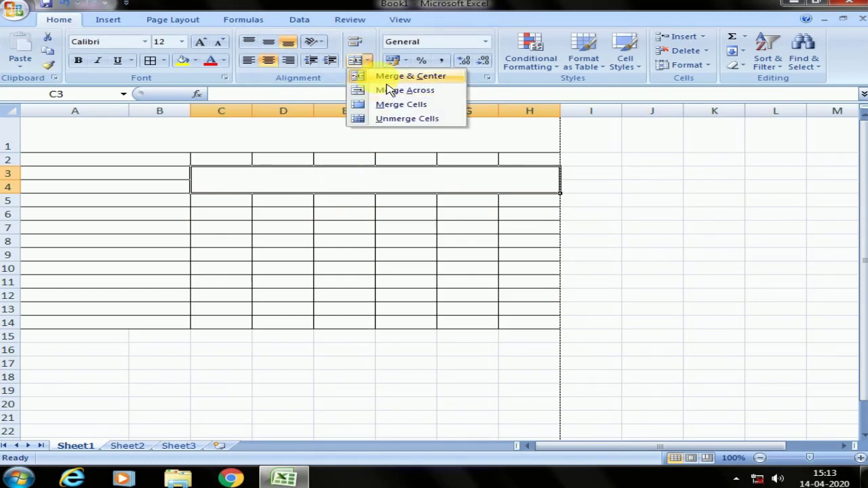
{"action": "left_click", "coordinate": [380, 76]}
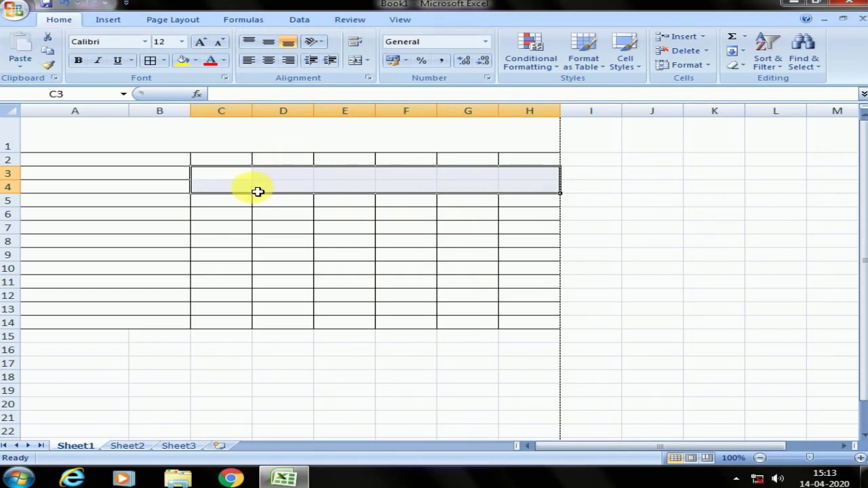
{"action": "left_click", "coordinate": [444, 238]}
{"action": "left_click", "coordinate": [417, 186]}
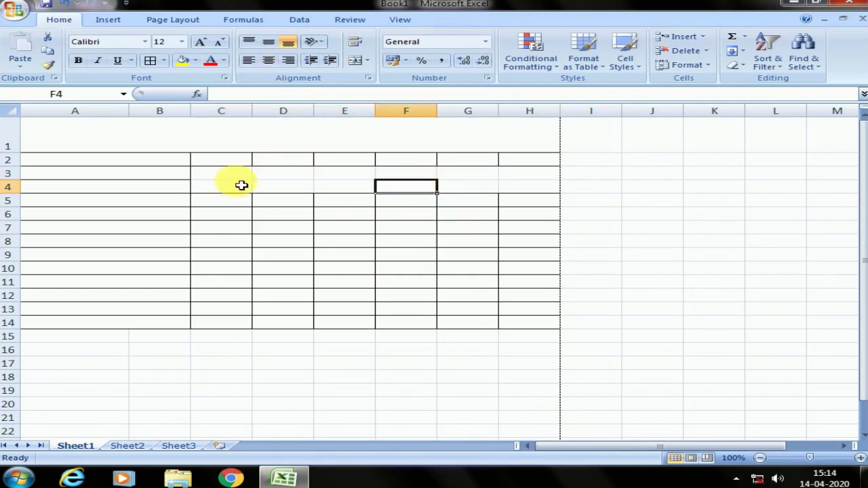
{"action": "left_click_drag", "start_coordinate": [237, 179], "coordinate": [508, 193]}
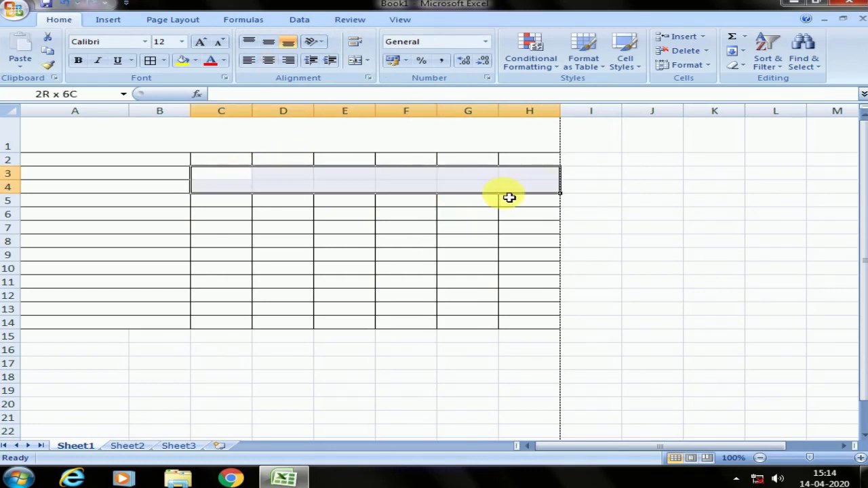
{"action": "left_click", "coordinate": [164, 60]}
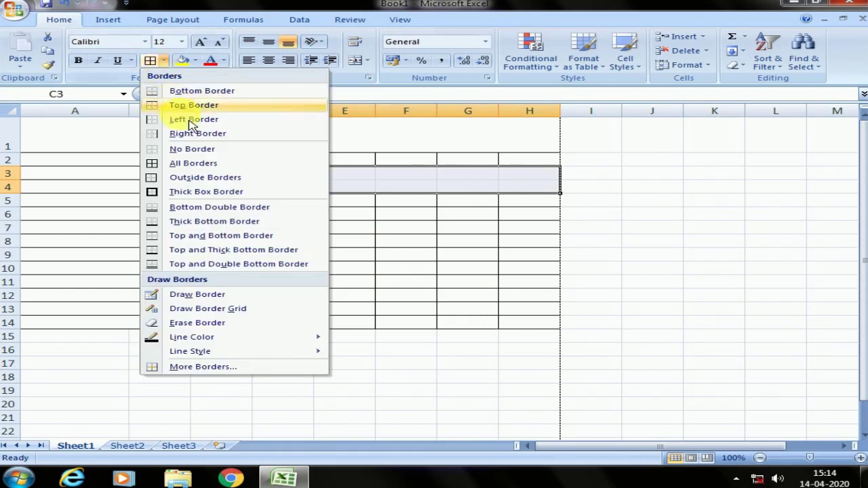
{"action": "left_click", "coordinate": [217, 164]}
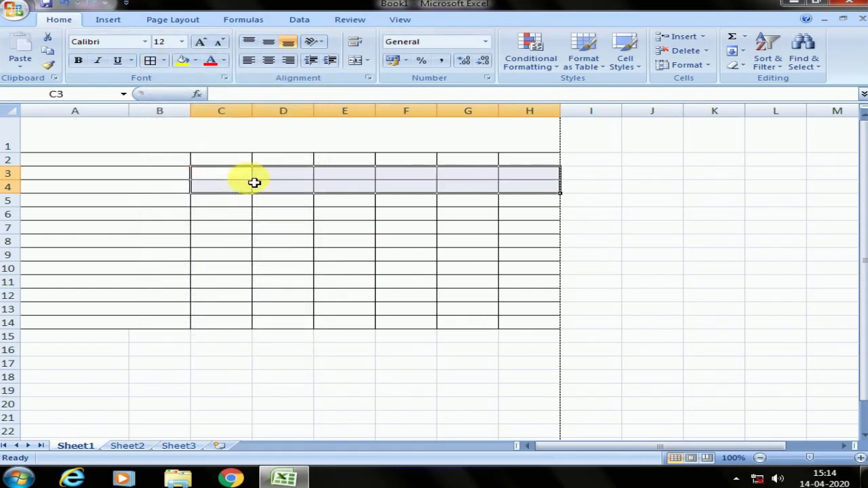
{"action": "left_click", "coordinate": [343, 202]}
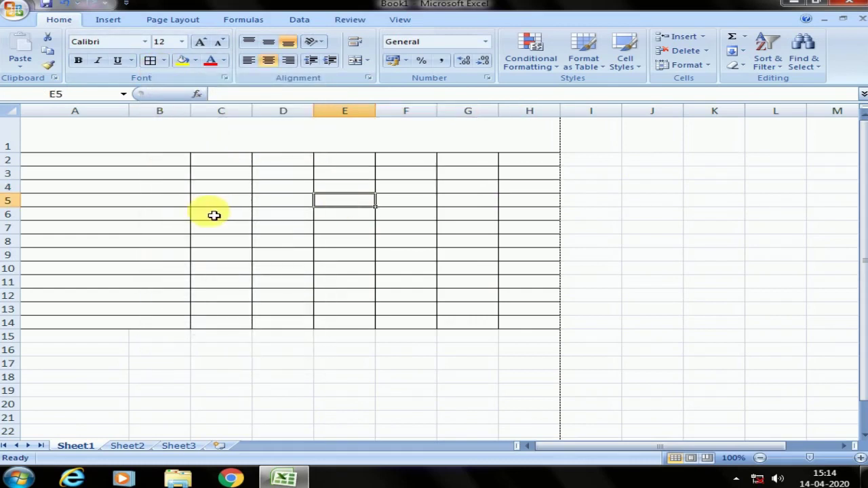
{"action": "left_click", "coordinate": [222, 214]}
{"action": "scroll", "coordinate": [453, 242], "scroll_direction": "down", "scroll_amount": 3}
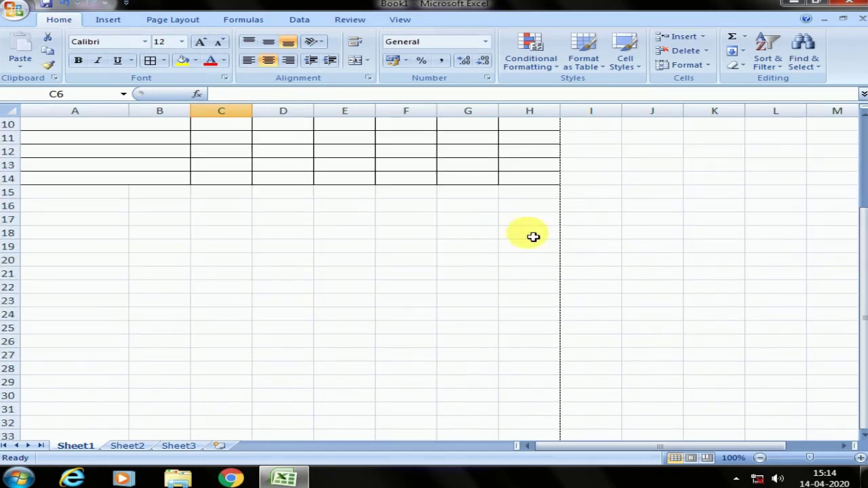
{"action": "left_click", "coordinate": [310, 246]}
{"action": "left_click", "coordinate": [141, 235]}
{"action": "left_click_drag", "start_coordinate": [64, 217], "coordinate": [152, 238]}
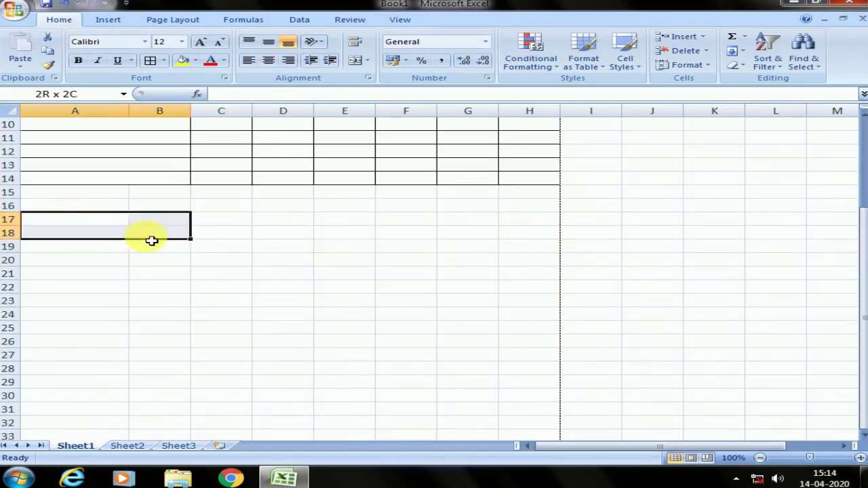
{"action": "mouse_move", "coordinate": [87, 201]}
{"action": "left_mouse_down"}
{"action": "mouse_move", "coordinate": [337, 284]}
{"action": "mouse_move", "coordinate": [465, 301]}
{"action": "left_mouse_up"}
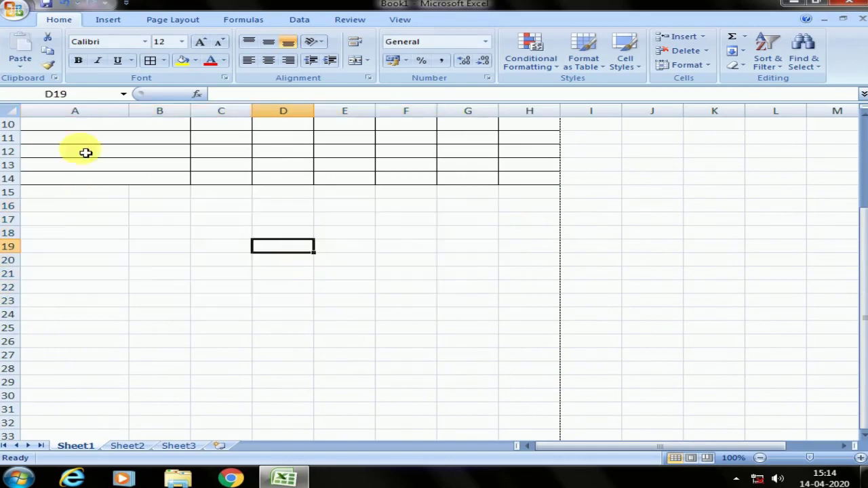
{"action": "left_click", "coordinate": [14, 9]}
{"action": "mouse_move", "coordinate": [50, 152]}
{"action": "left_click", "coordinate": [183, 121]}
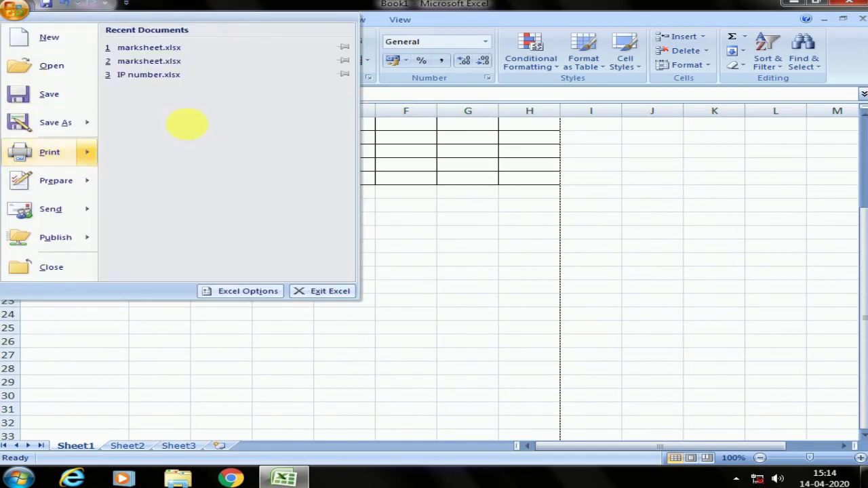
{"action": "scroll", "coordinate": [471, 309], "scroll_direction": "down", "scroll_amount": 5}
{"action": "left_click", "coordinate": [444, 301]}
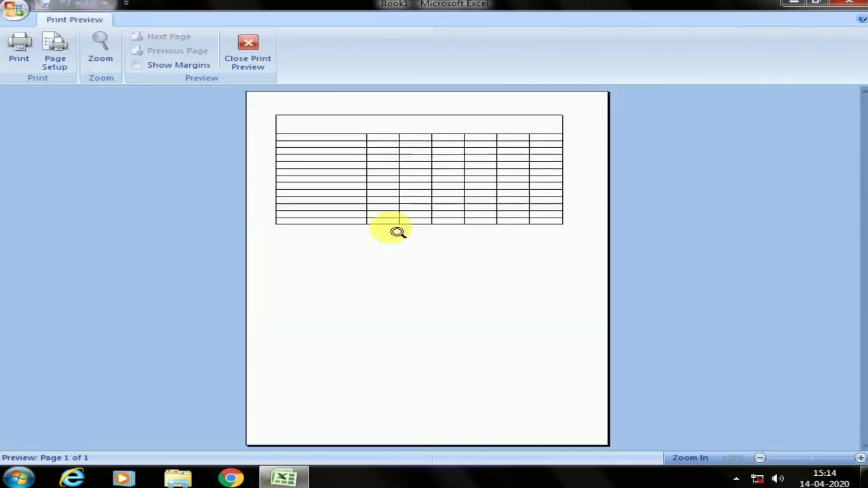
{"action": "left_click", "coordinate": [258, 61]}
{"action": "scroll", "coordinate": [204, 214], "scroll_direction": "up", "scroll_amount": 1}
{"action": "left_click_drag", "start_coordinate": [102, 233], "coordinate": [479, 258]}
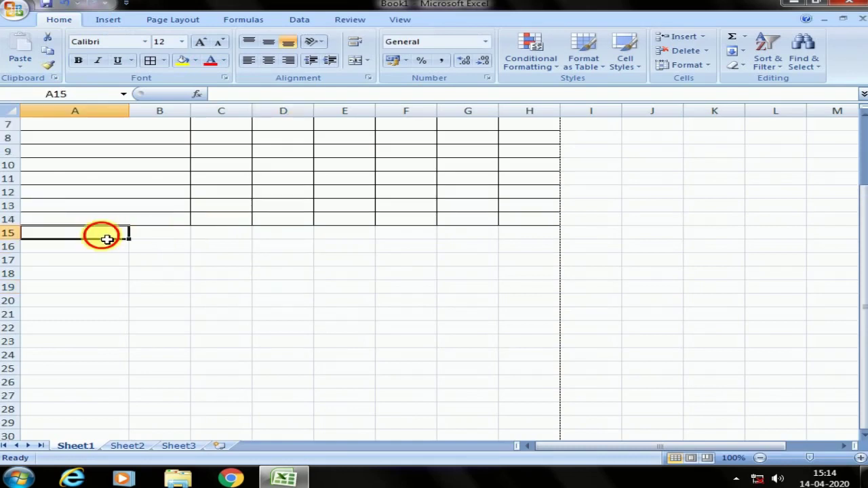
{"action": "left_click", "coordinate": [461, 301]}
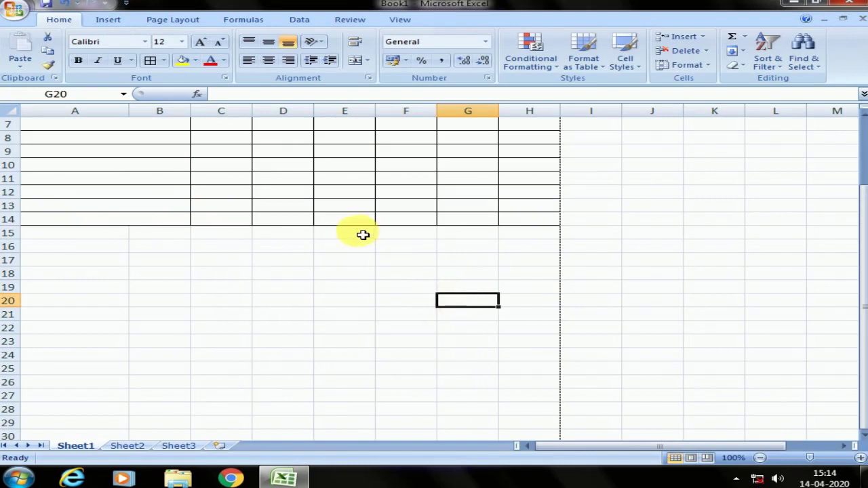
{"action": "left_click", "coordinate": [699, 462]}
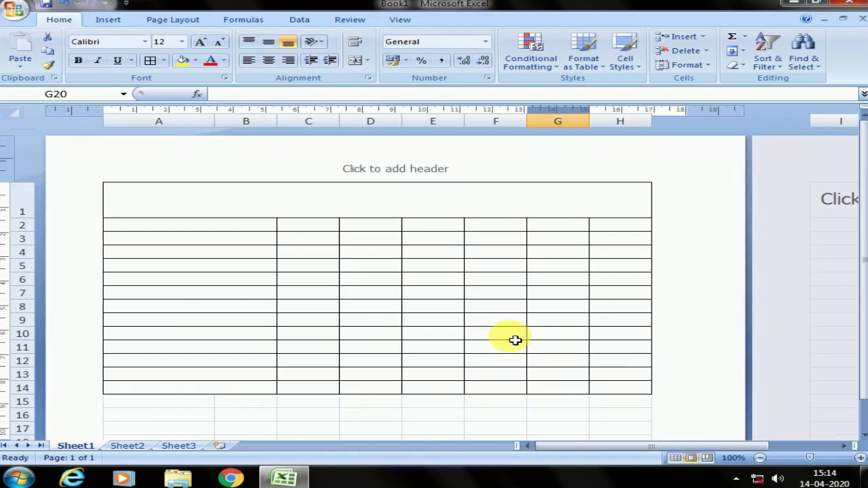
- Switch to Page Break Preview and scroll below the first table
{"action": "left_click", "coordinate": [707, 459]}
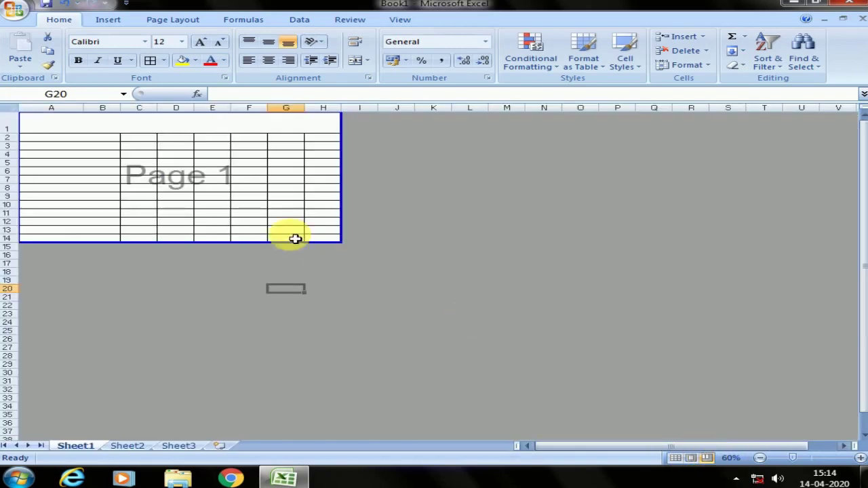
{"action": "scroll", "coordinate": [306, 239], "scroll_direction": "down", "scroll_amount": 5}
{"action": "scroll", "coordinate": [353, 231], "scroll_direction": "up", "scroll_amount": 5}
{"action": "scroll", "coordinate": [217, 273], "scroll_direction": "down", "scroll_amount": 3}
- Give A16:I24 All Borders as a second grid beneath the table
{"action": "mouse_move", "coordinate": [48, 203]}
{"action": "left_mouse_down"}
{"action": "mouse_move", "coordinate": [388, 257]}
{"action": "mouse_move", "coordinate": [538, 297]}
{"action": "mouse_move", "coordinate": [570, 321]}
{"action": "left_mouse_up"}
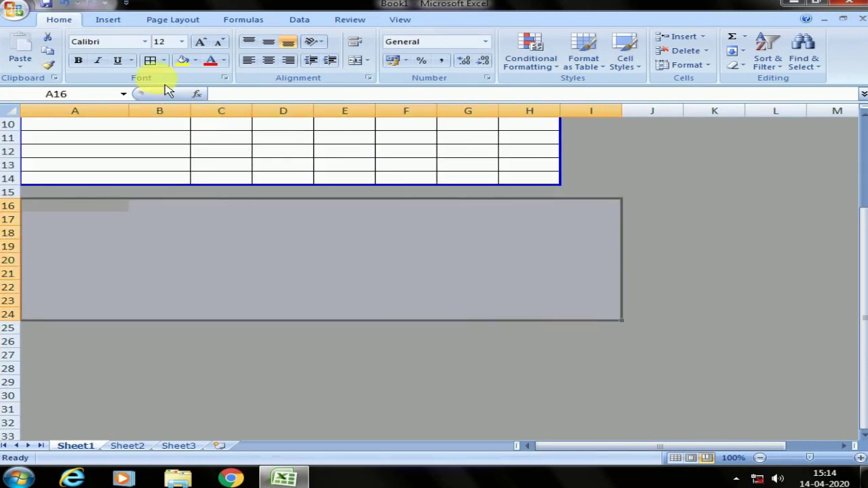
{"action": "left_click", "coordinate": [150, 60]}
{"action": "left_click", "coordinate": [523, 303]}
{"action": "scroll", "coordinate": [674, 324], "scroll_direction": "up", "scroll_amount": 3}
{"action": "scroll", "coordinate": [685, 300], "scroll_direction": "up", "scroll_amount": 2}
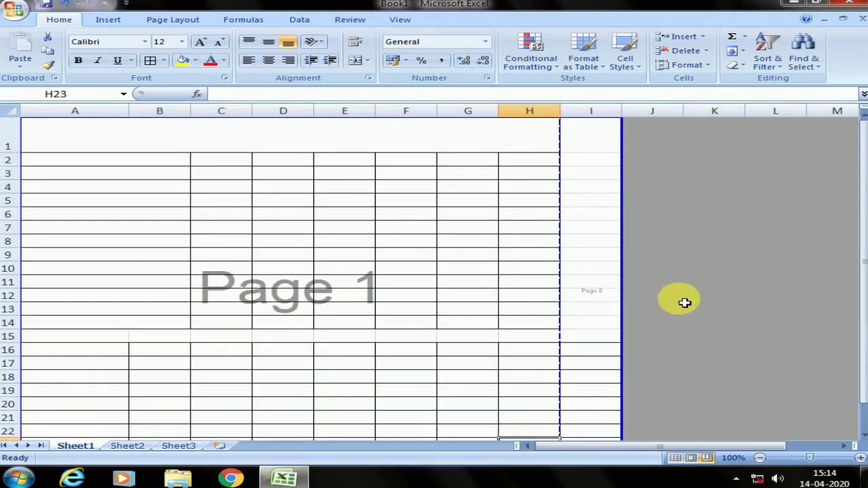
{"action": "left_click", "coordinate": [769, 252]}
- Return the worksheet to Normal view
{"action": "scroll", "coordinate": [496, 287], "scroll_direction": "down", "scroll_amount": 1}
{"action": "scroll", "coordinate": [495, 287], "scroll_direction": "down", "scroll_amount": 4}
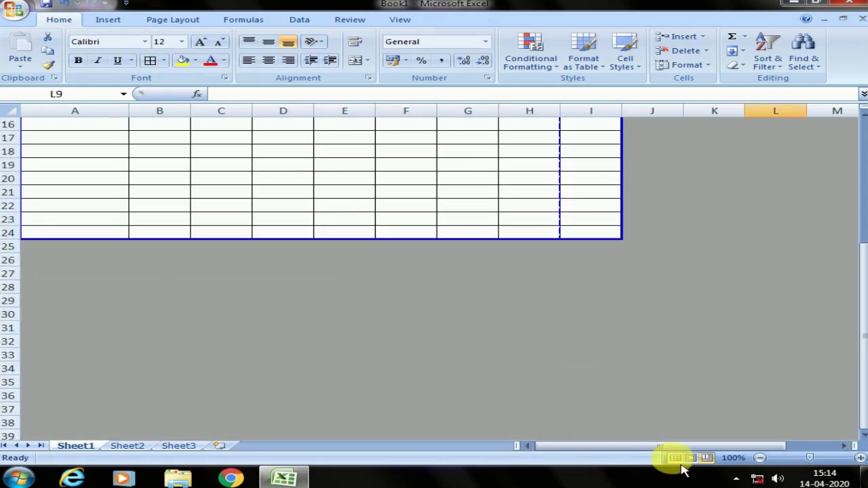
{"action": "left_click", "coordinate": [676, 458]}
{"action": "scroll", "coordinate": [293, 264], "scroll_direction": "up", "scroll_amount": 5}
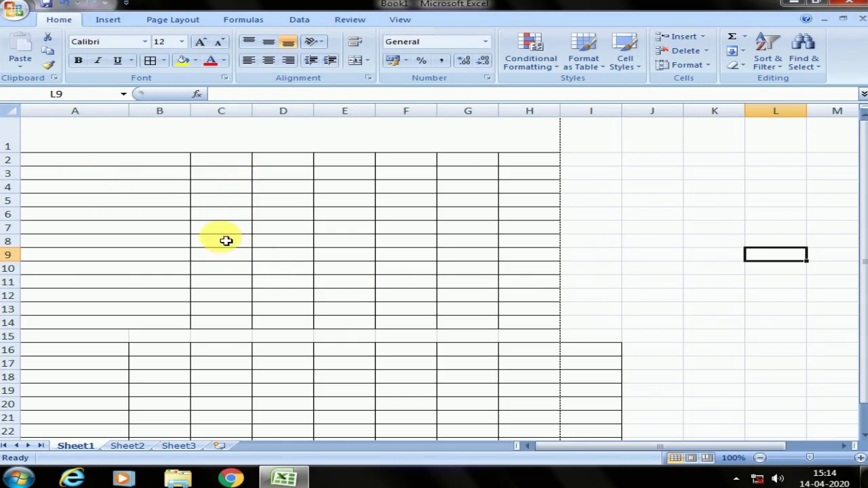
- Enter test letters d, f and f in cells A2, C2 and E2
{"action": "left_click", "coordinate": [216, 189]}
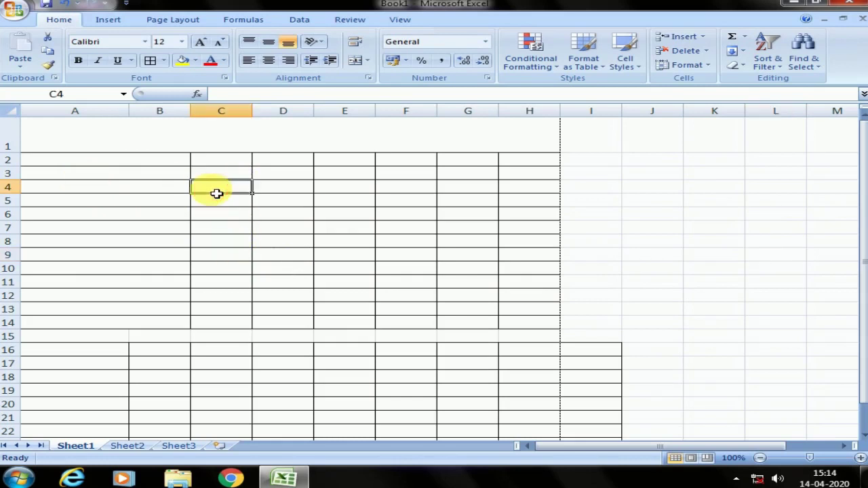
{"action": "left_click", "coordinate": [117, 190]}
{"action": "left_click", "coordinate": [160, 165]}
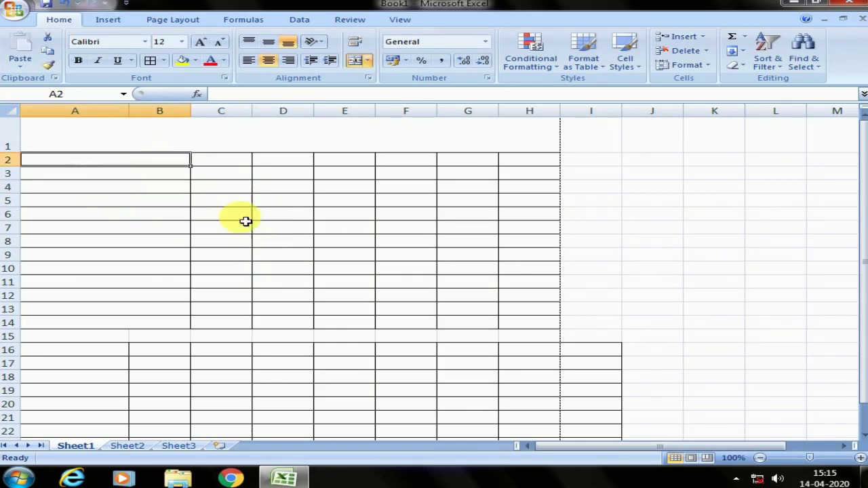
{"action": "left_click", "coordinate": [12, 160]}
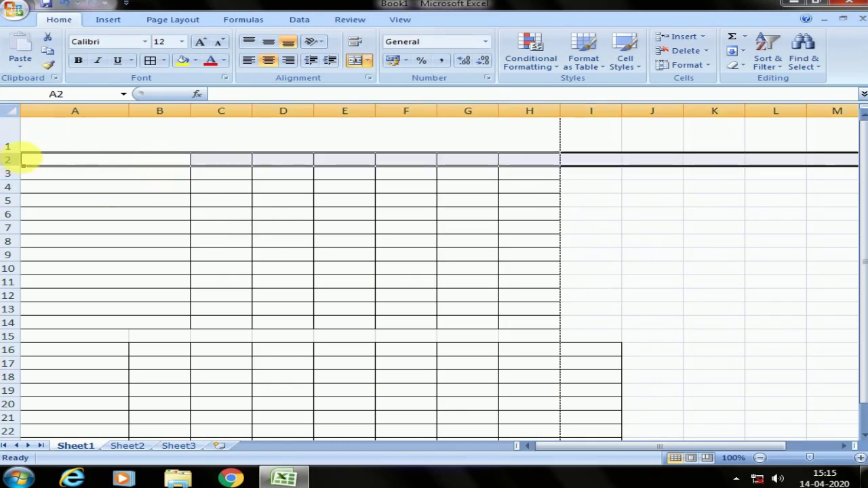
{"action": "left_click", "coordinate": [74, 159]}
{"action": "type", "text": "d"}
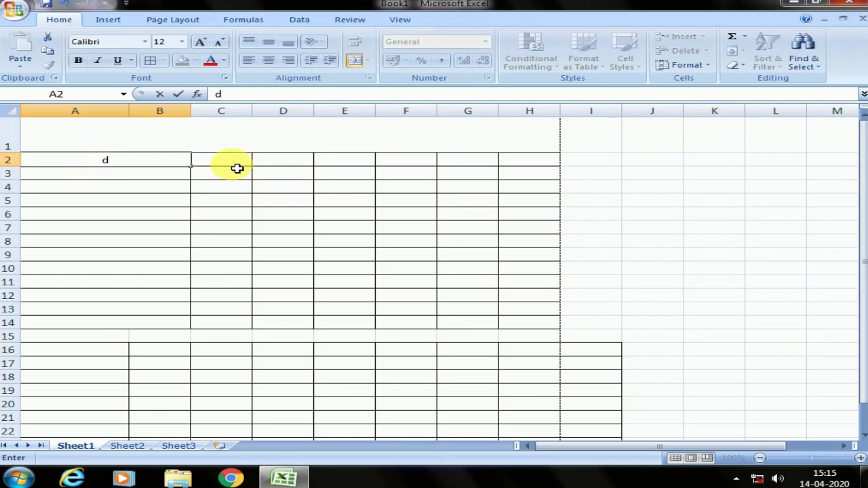
{"action": "left_click", "coordinate": [237, 168]}
{"action": "type", "text": "f"}
{"action": "left_click", "coordinate": [339, 161]}
{"action": "type", "text": "f"}
- Delete row 2, moving the second grid up to row 15, then jump to column XFD
{"action": "left_click_drag", "start_coordinate": [77, 160], "coordinate": [536, 163]}
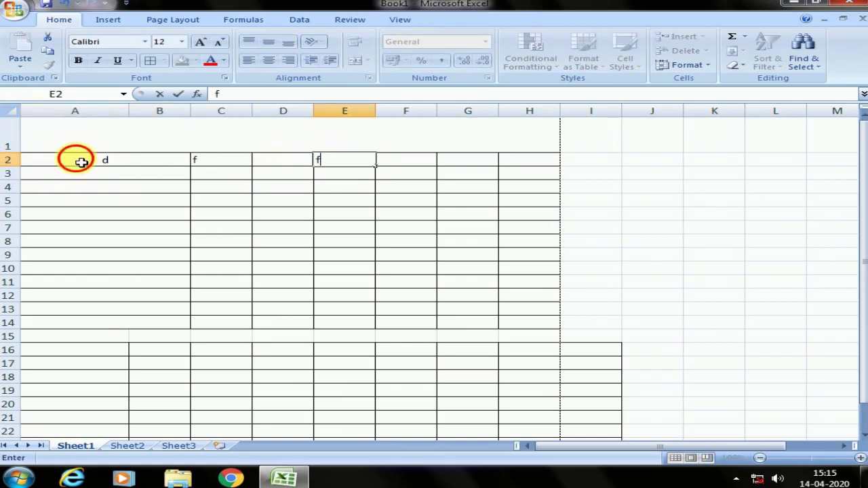
{"action": "left_click", "coordinate": [9, 160]}
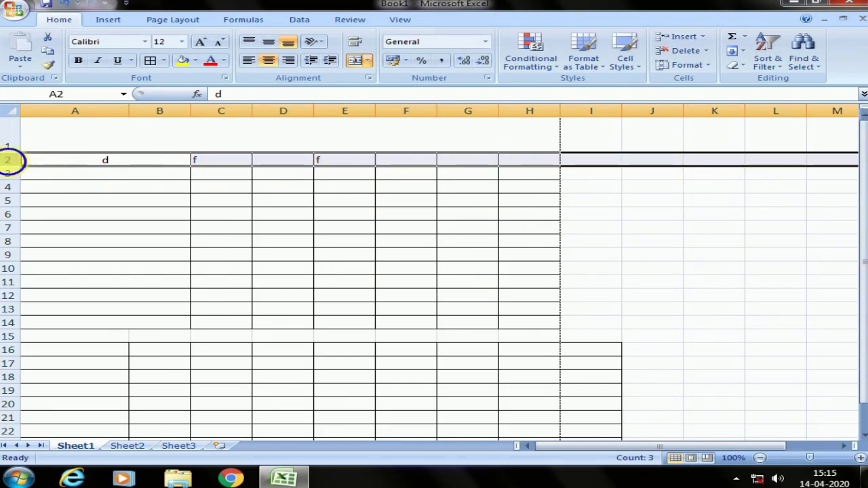
{"action": "right_click", "coordinate": [9, 160]}
{"action": "left_click", "coordinate": [73, 243]}
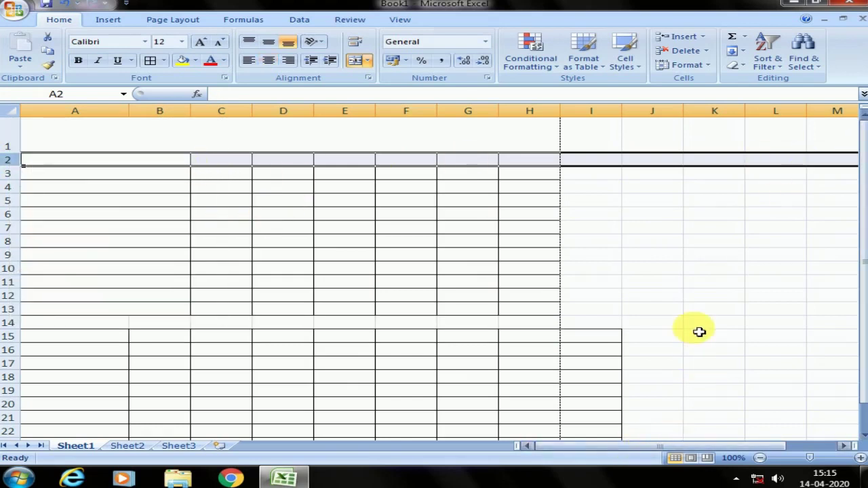
{"action": "key", "text": "ctrl+Right"}
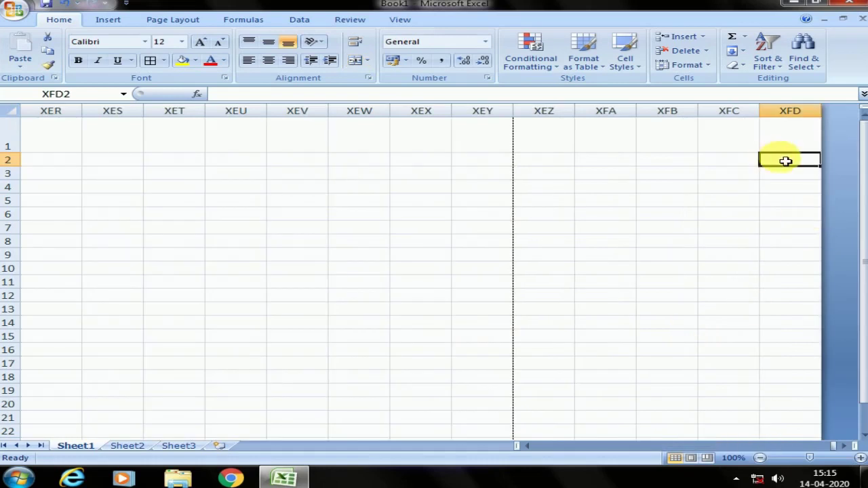
- Type a test value 5 in XFD2, cancel it, and return to column A
{"action": "type", "text": "5"}
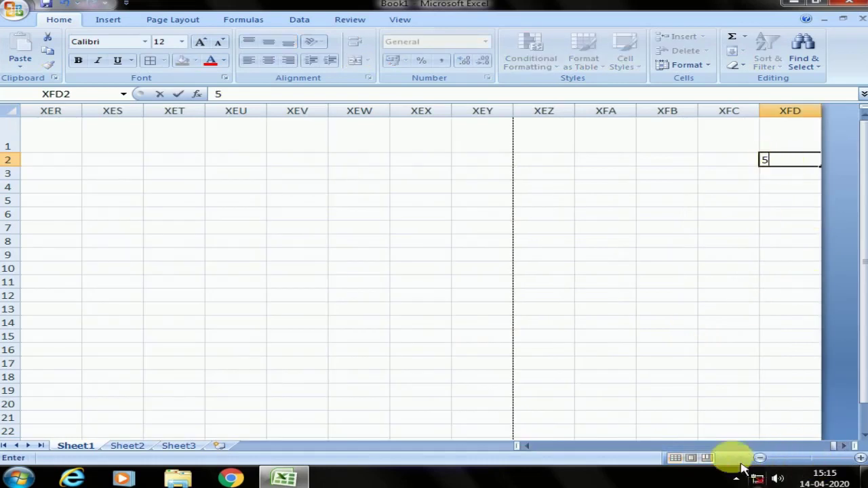
{"action": "key", "text": "Escape"}
{"action": "key", "text": "ctrl+Left"}
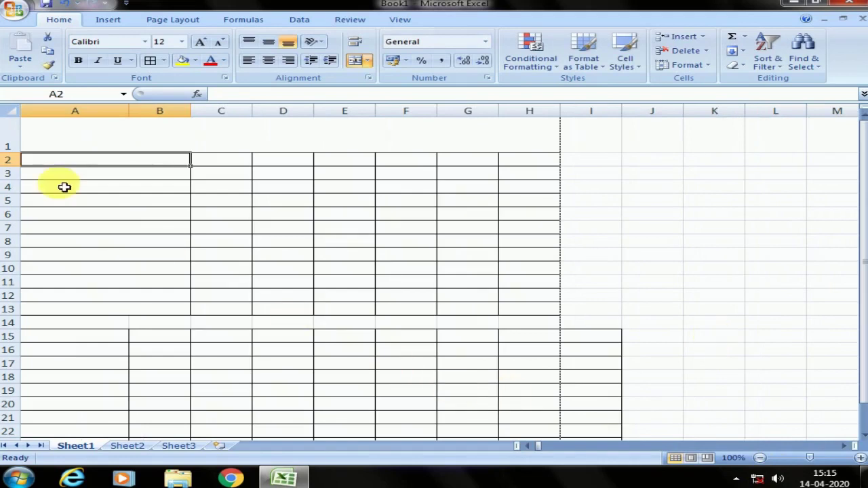
- Delete row 2 again so both bordered tables shift up one row
{"action": "left_click", "coordinate": [20, 160]}
{"action": "right_click", "coordinate": [22, 160]}
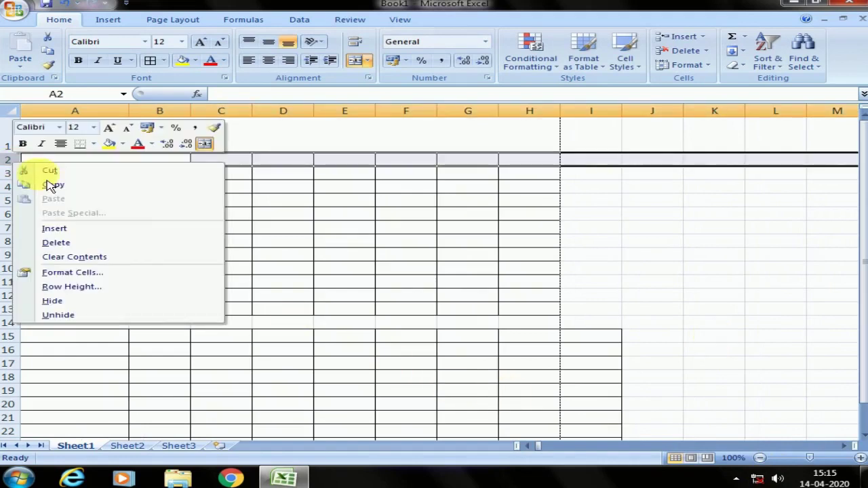
{"action": "left_click", "coordinate": [66, 242]}
{"action": "key", "text": "ctrl+Right"}
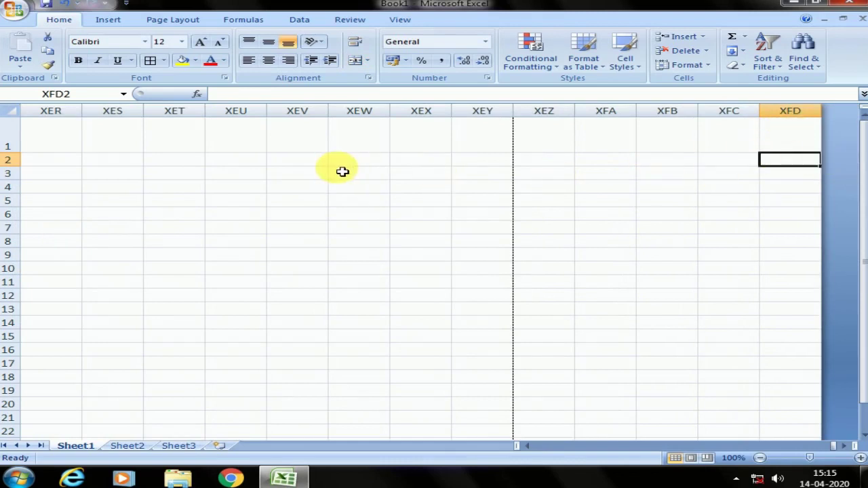
{"action": "key", "text": "ctrl+Left"}
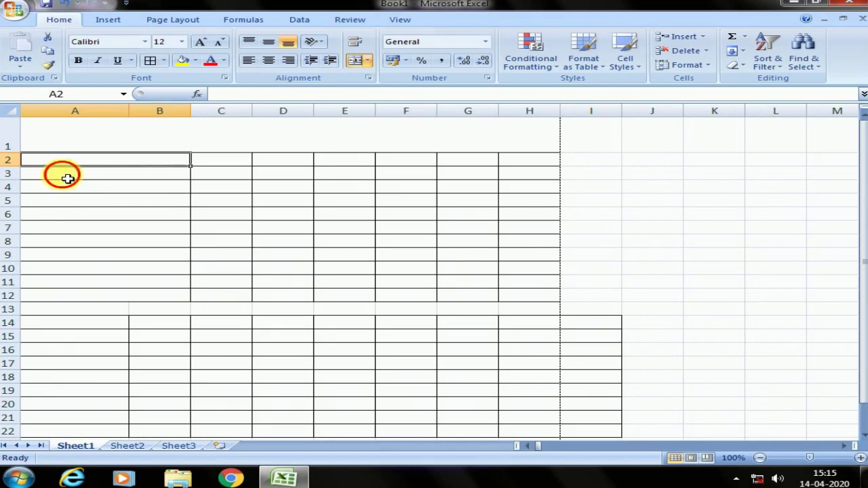
- Check the merged title and label cells in rows 1–3, then select from C3
{"action": "left_click", "coordinate": [68, 179]}
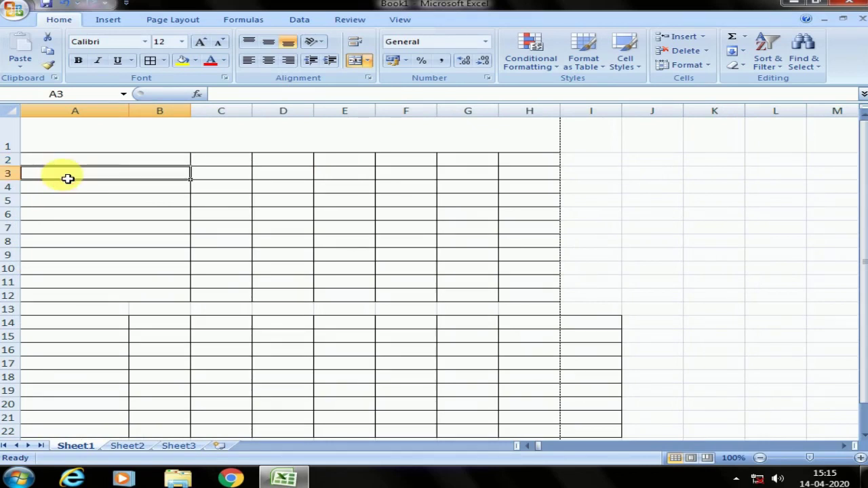
{"action": "left_click", "coordinate": [166, 164]}
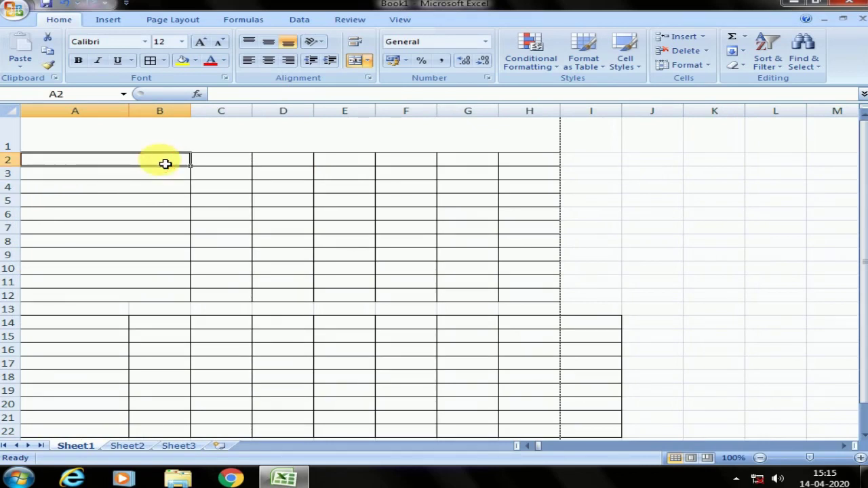
{"action": "left_click_drag", "start_coordinate": [228, 167], "coordinate": [282, 169]}
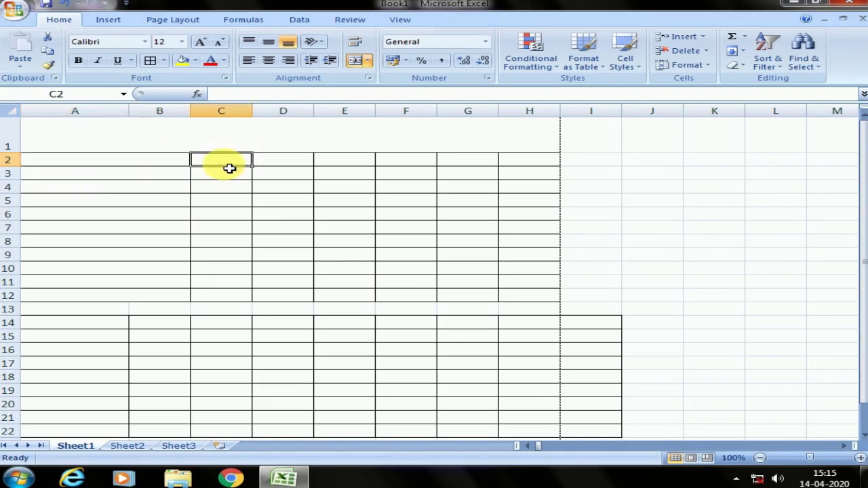
{"action": "left_click", "coordinate": [282, 190]}
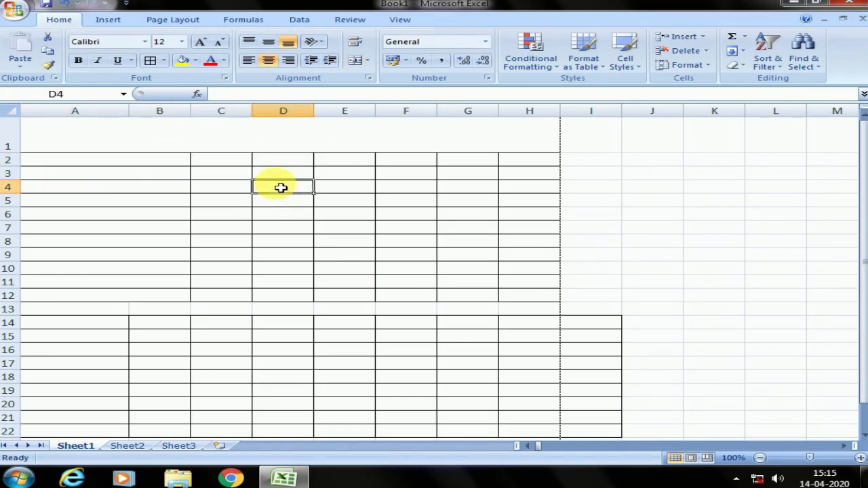
{"action": "left_click", "coordinate": [238, 190]}
{"action": "left_click", "coordinate": [285, 138]}
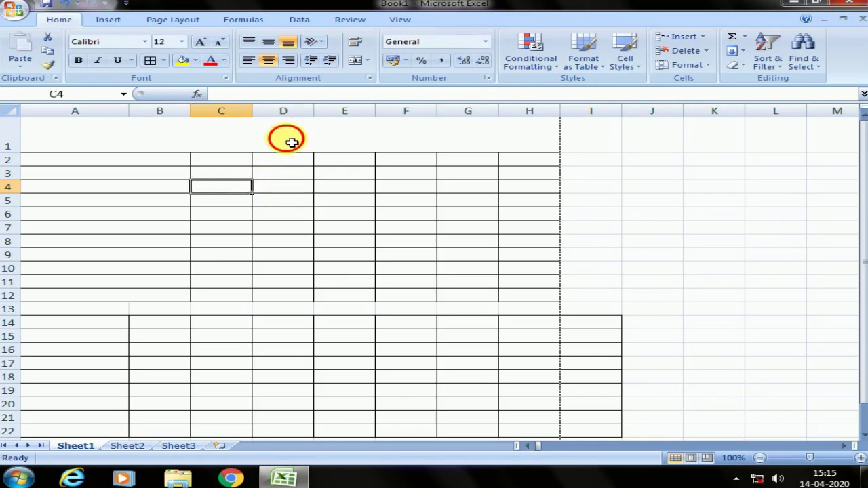
{"action": "left_click", "coordinate": [153, 165]}
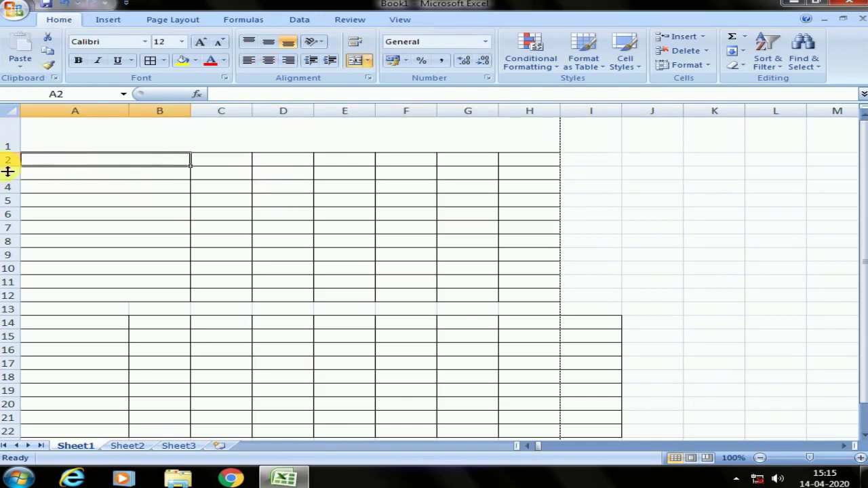
{"action": "left_click", "coordinate": [220, 173]}
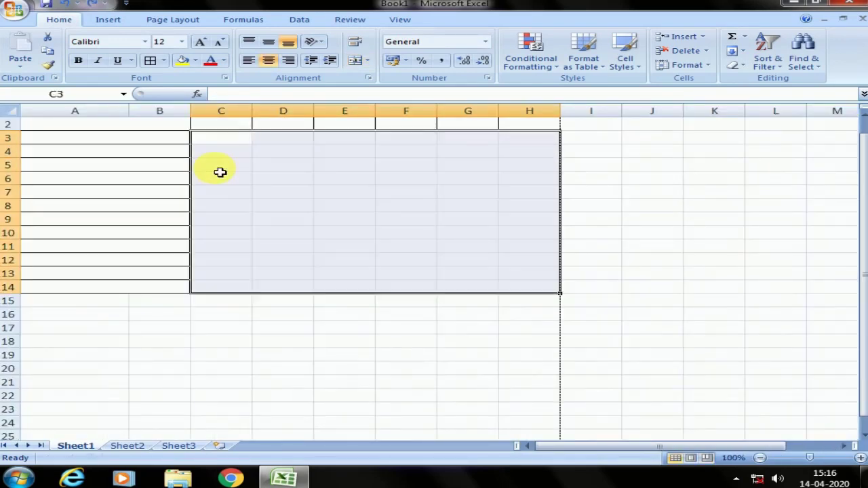
- Apply Merge & Center to C3:H14, then undo the merge
{"action": "key", "text": "alt+h"}
{"action": "key", "text": "m"}
{"action": "key", "text": "c"}
{"action": "key", "text": "ctrl+z"}
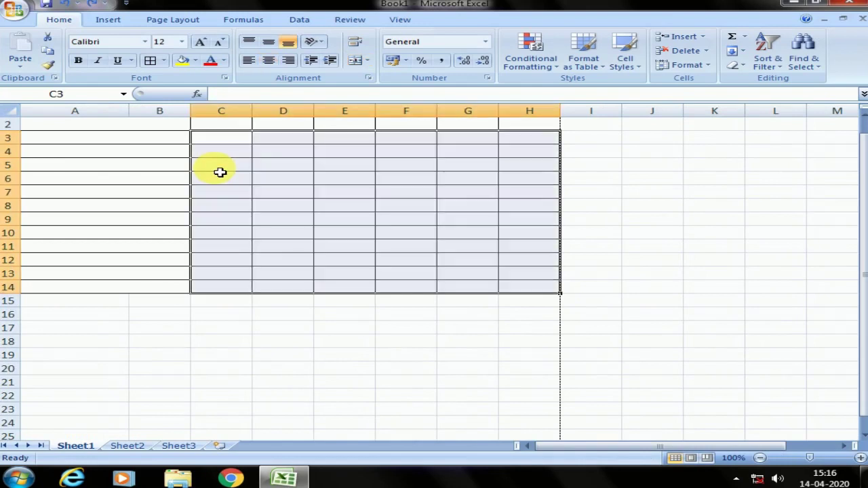
{"action": "left_click", "coordinate": [209, 183]}
{"action": "scroll", "coordinate": [151, 196], "scroll_direction": "up", "scroll_amount": 1}
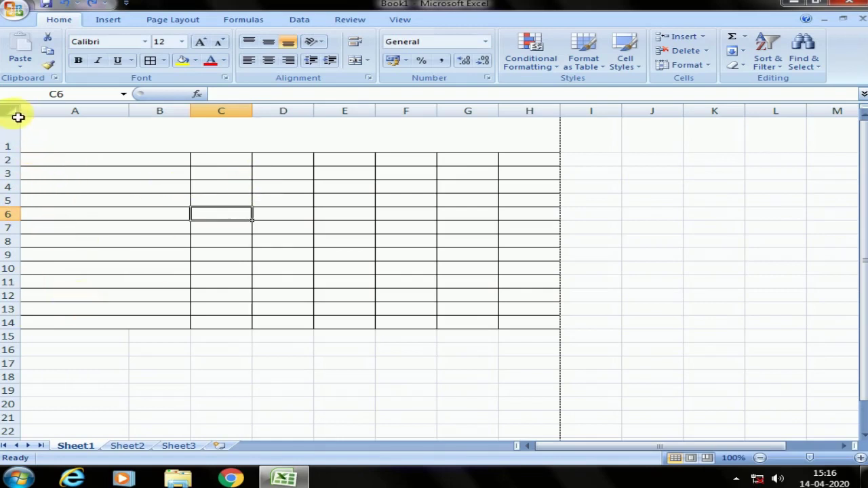
- Across the whole sheet, make rows about 50 pixels tall and columns A–H equal width
{"action": "left_click", "coordinate": [13, 116]}
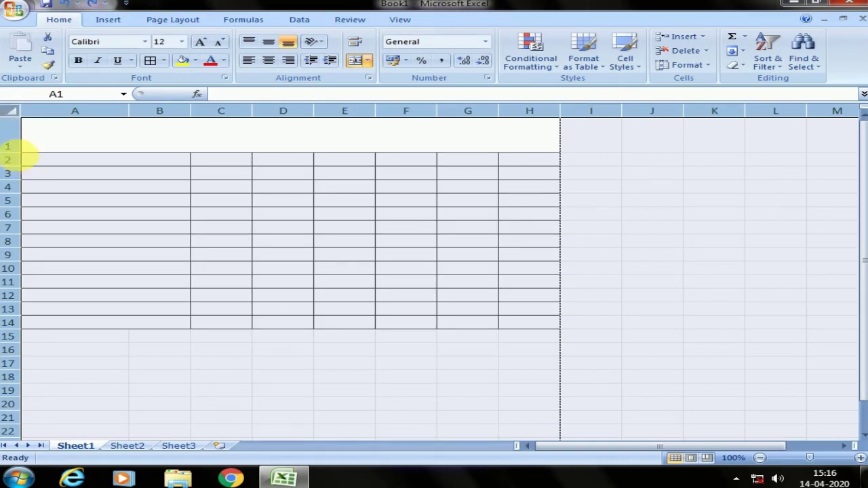
{"action": "left_click_drag", "start_coordinate": [30, 166], "coordinate": [15, 137]}
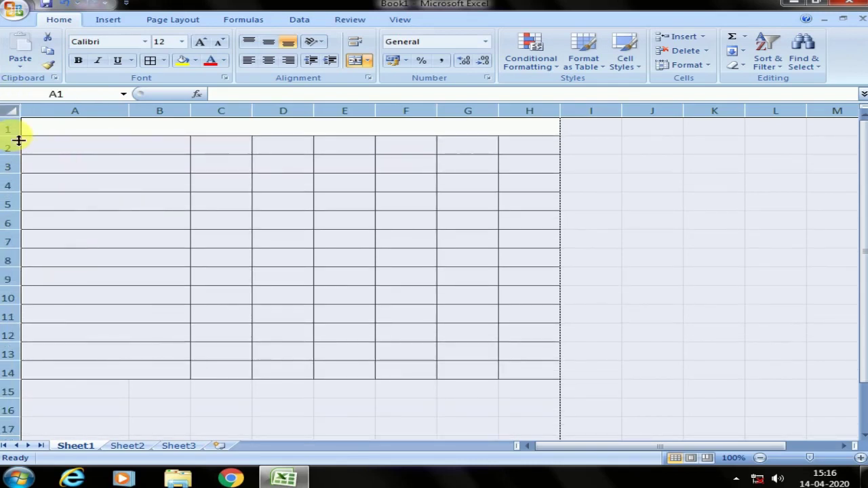
{"action": "left_click_drag", "start_coordinate": [18, 140], "coordinate": [52, 154]}
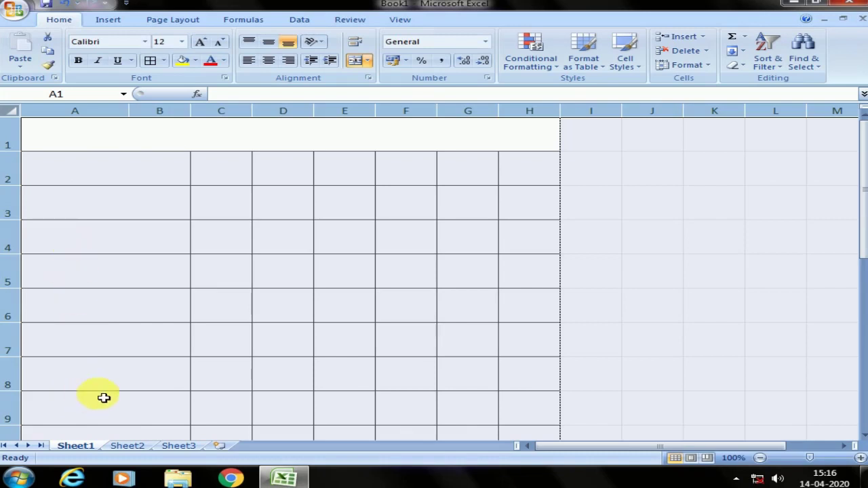
{"action": "left_click_drag", "start_coordinate": [129, 112], "coordinate": [68, 118]}
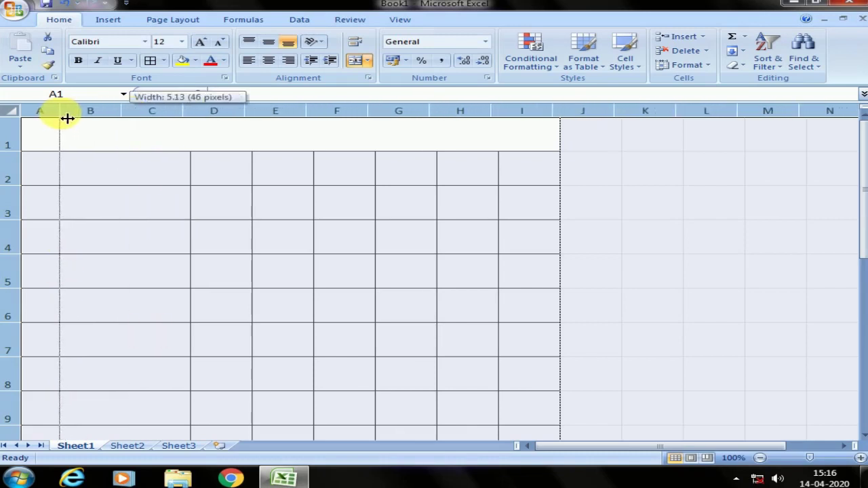
{"action": "left_click_drag", "start_coordinate": [67, 119], "coordinate": [71, 117]}
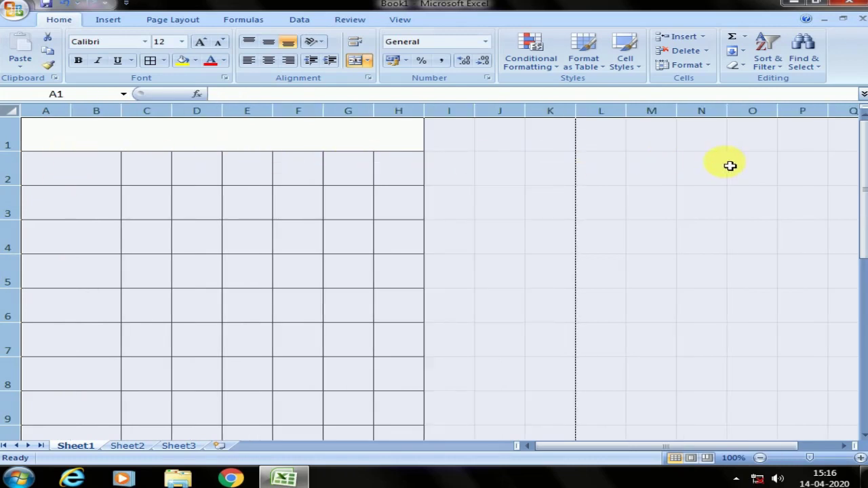
{"action": "double_click", "coordinate": [72, 141]}
- Set every column to 64 pixels wide and shrink all rows back to a short height
{"action": "left_click_drag", "start_coordinate": [71, 113], "coordinate": [226, 113]}
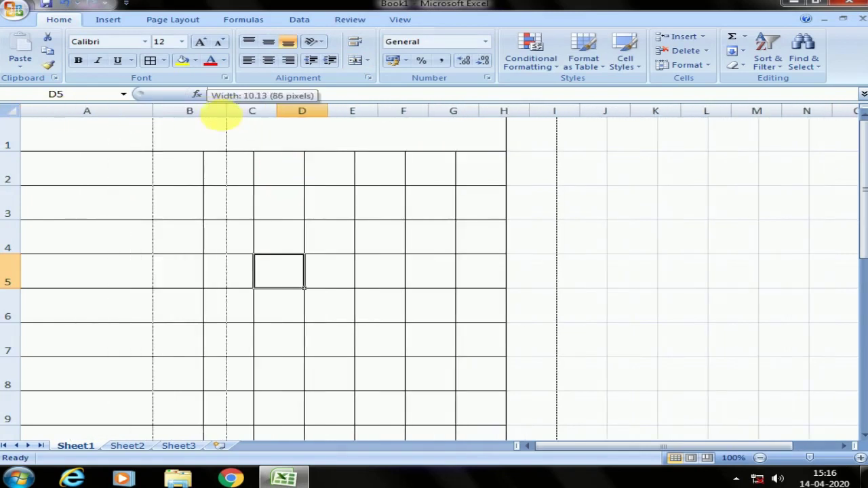
{"action": "left_click", "coordinate": [10, 111]}
{"action": "left_click_drag", "start_coordinate": [153, 114], "coordinate": [84, 122]}
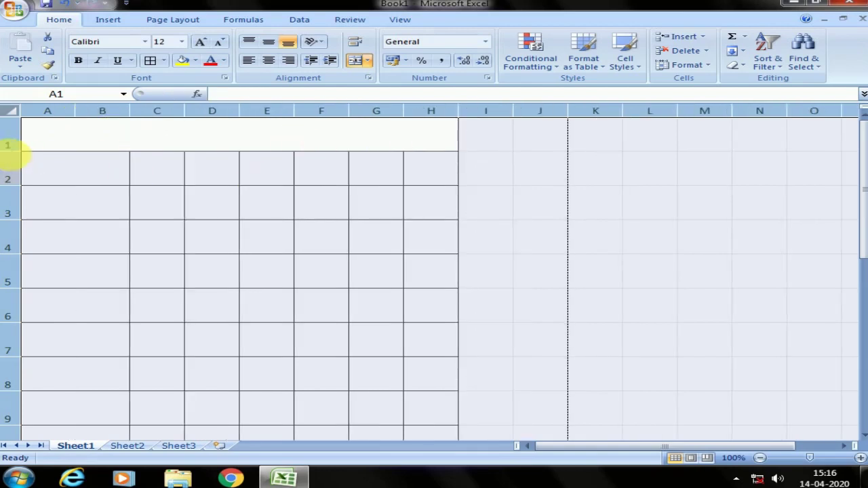
{"action": "left_click_drag", "start_coordinate": [21, 156], "coordinate": [21, 128]}
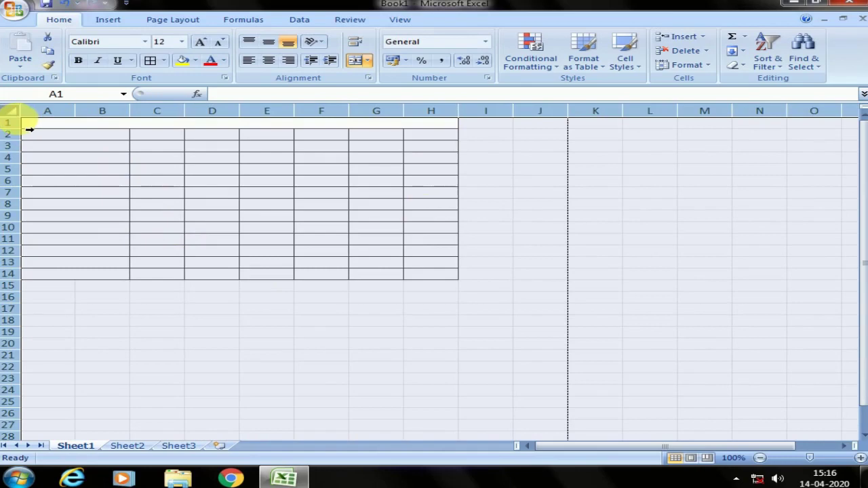
- Increase row 1's height to 25.50 (34 pixels) for the title
{"action": "double_click", "coordinate": [101, 158]}
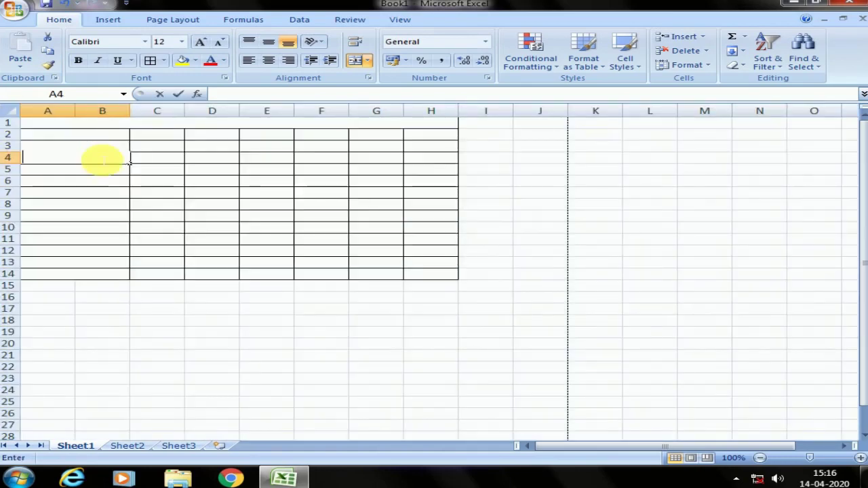
{"action": "left_click", "coordinate": [170, 229]}
{"action": "left_click_drag", "start_coordinate": [16, 128], "coordinate": [16, 140]}
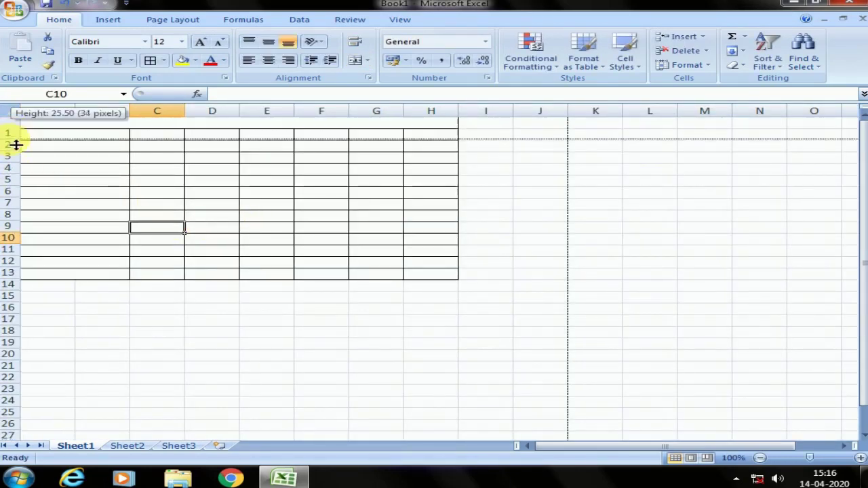
{"action": "left_click", "coordinate": [249, 206]}
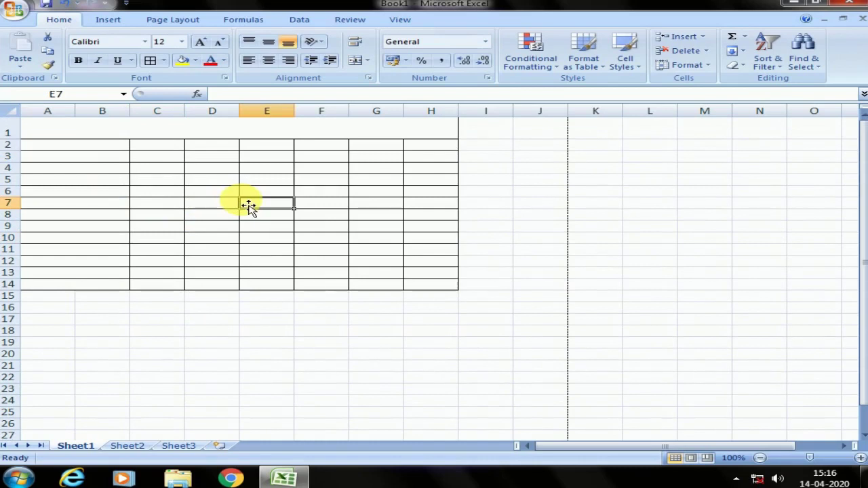